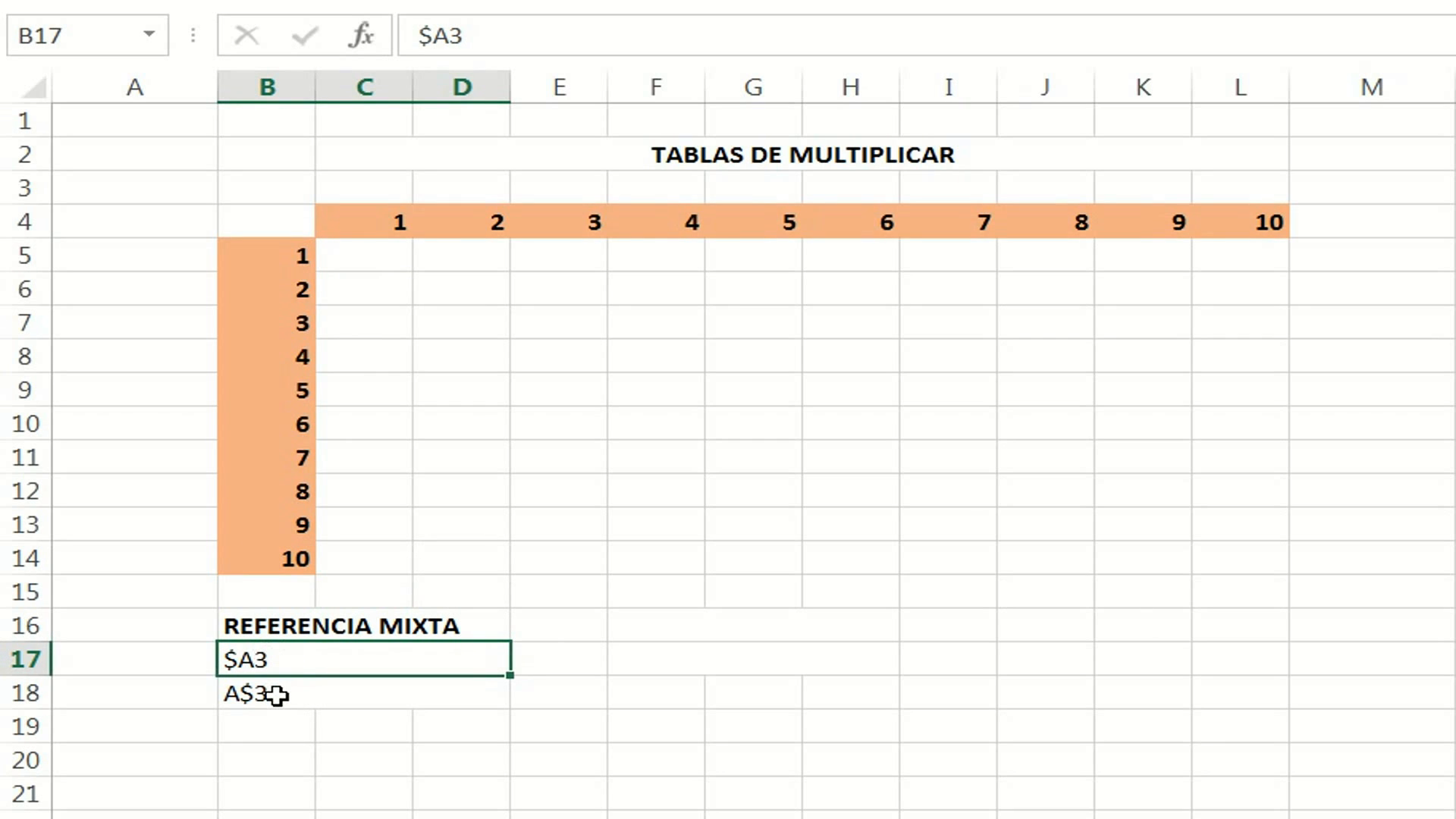
Review the two mixed reference examples, $A3 and A$3, listed under REFERENCIA MIXTA.
left_click(276, 695)
left_click(284, 665)
left_click(251, 687)
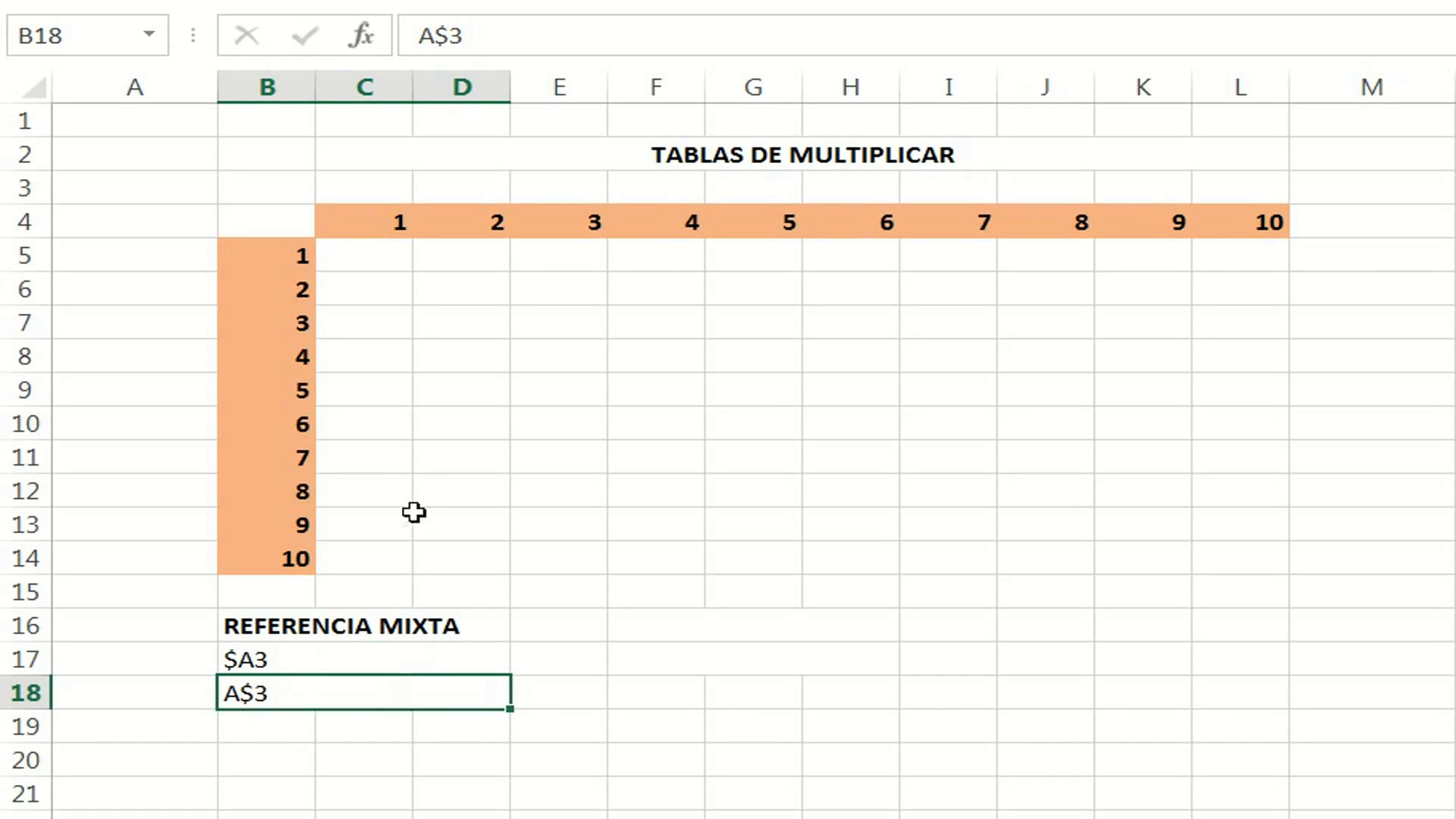
Enter the formula =B5*C4 in cell C5 to multiply the first row header by the first column header.
left_click(372, 260)
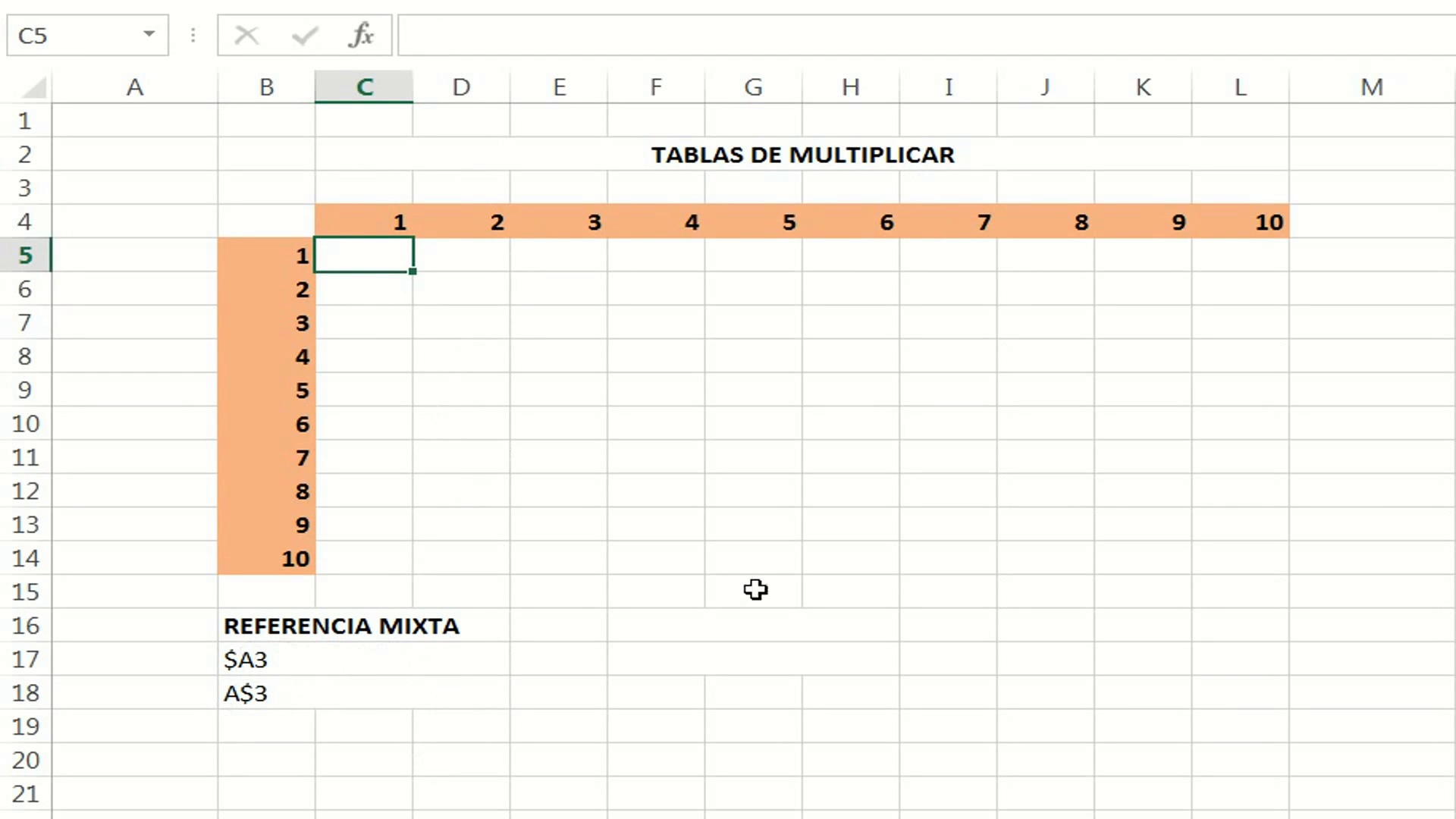
type("=")
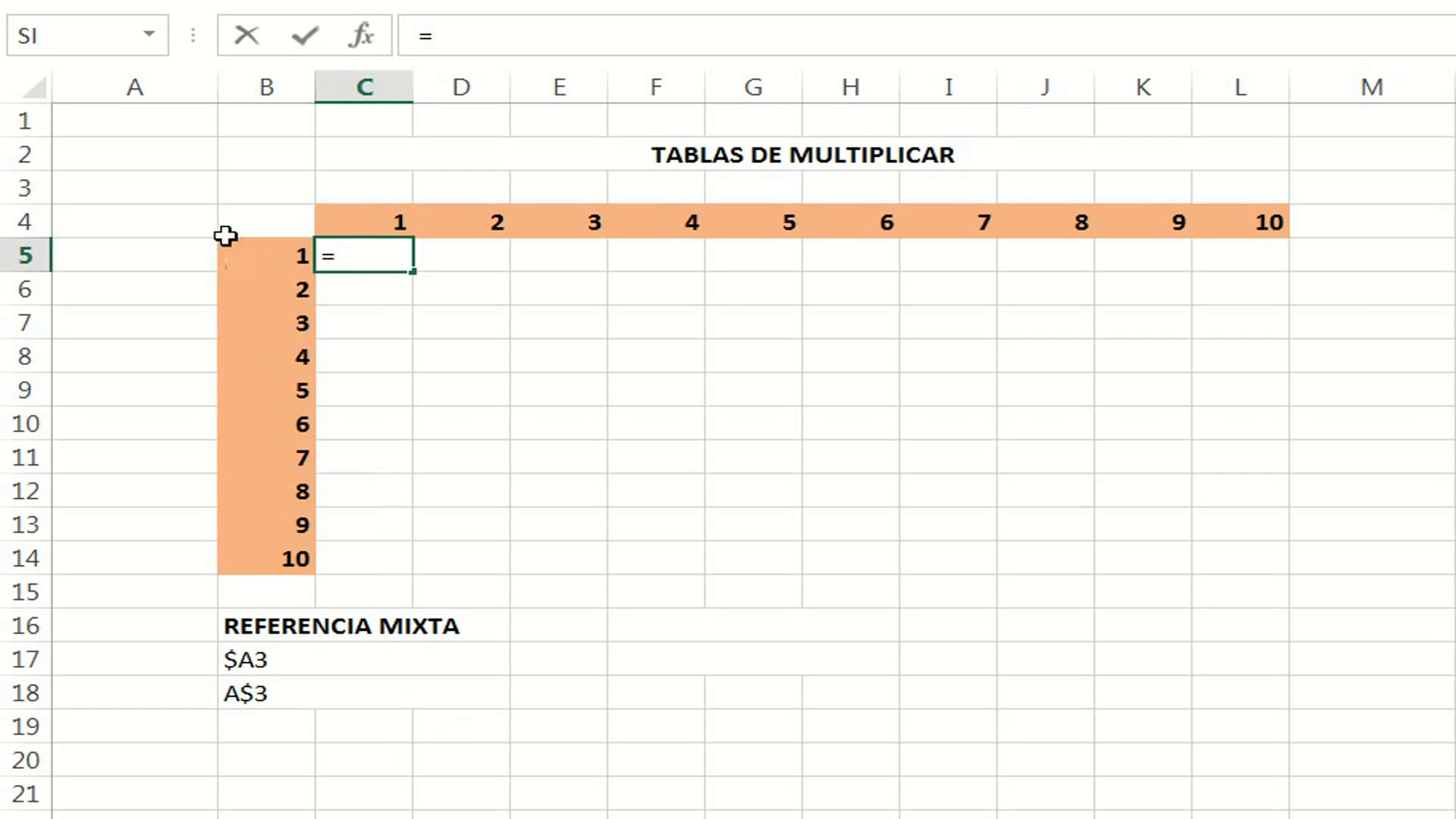
left_click(257, 255)
type("*")
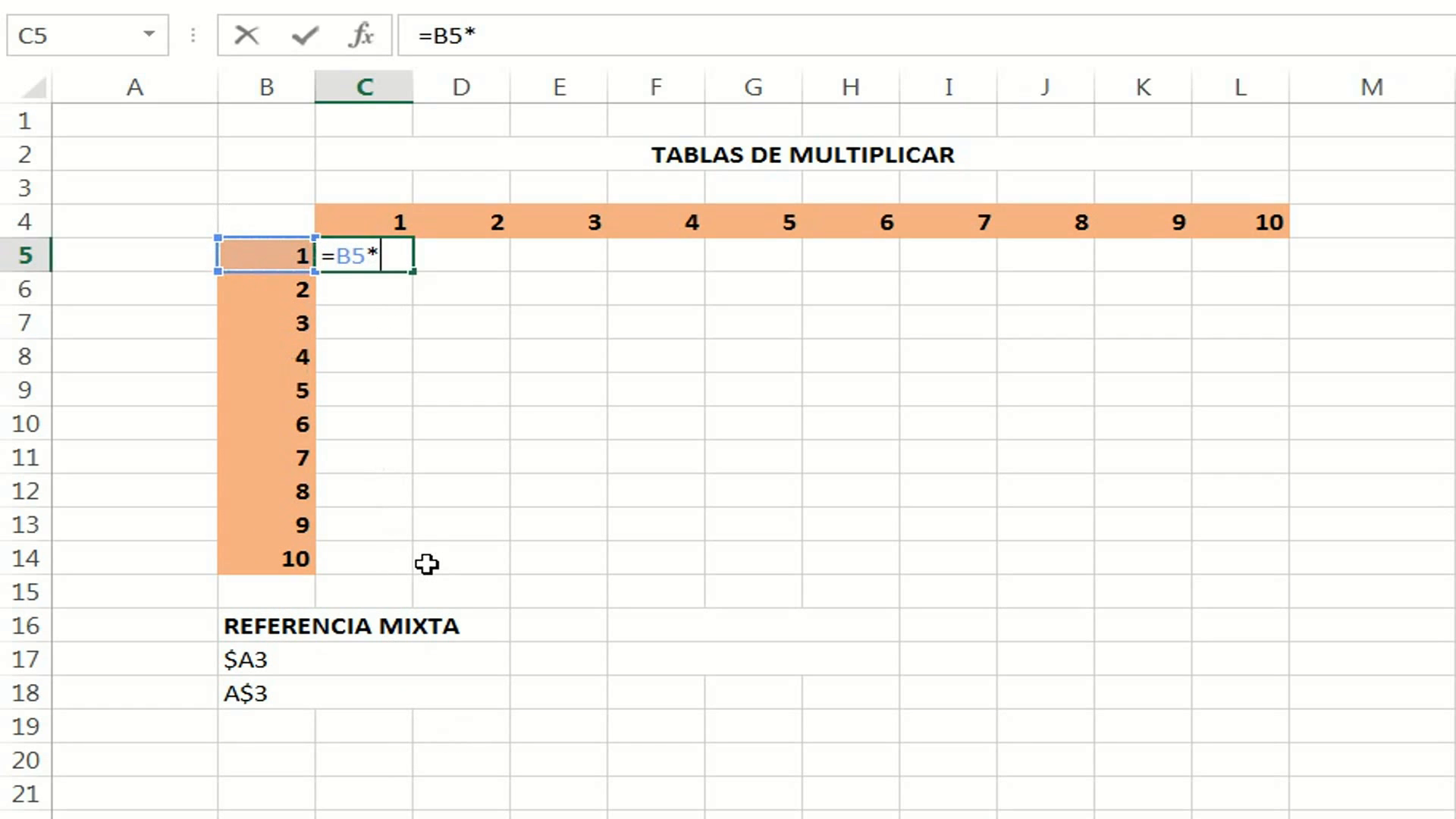
left_click(402, 221)
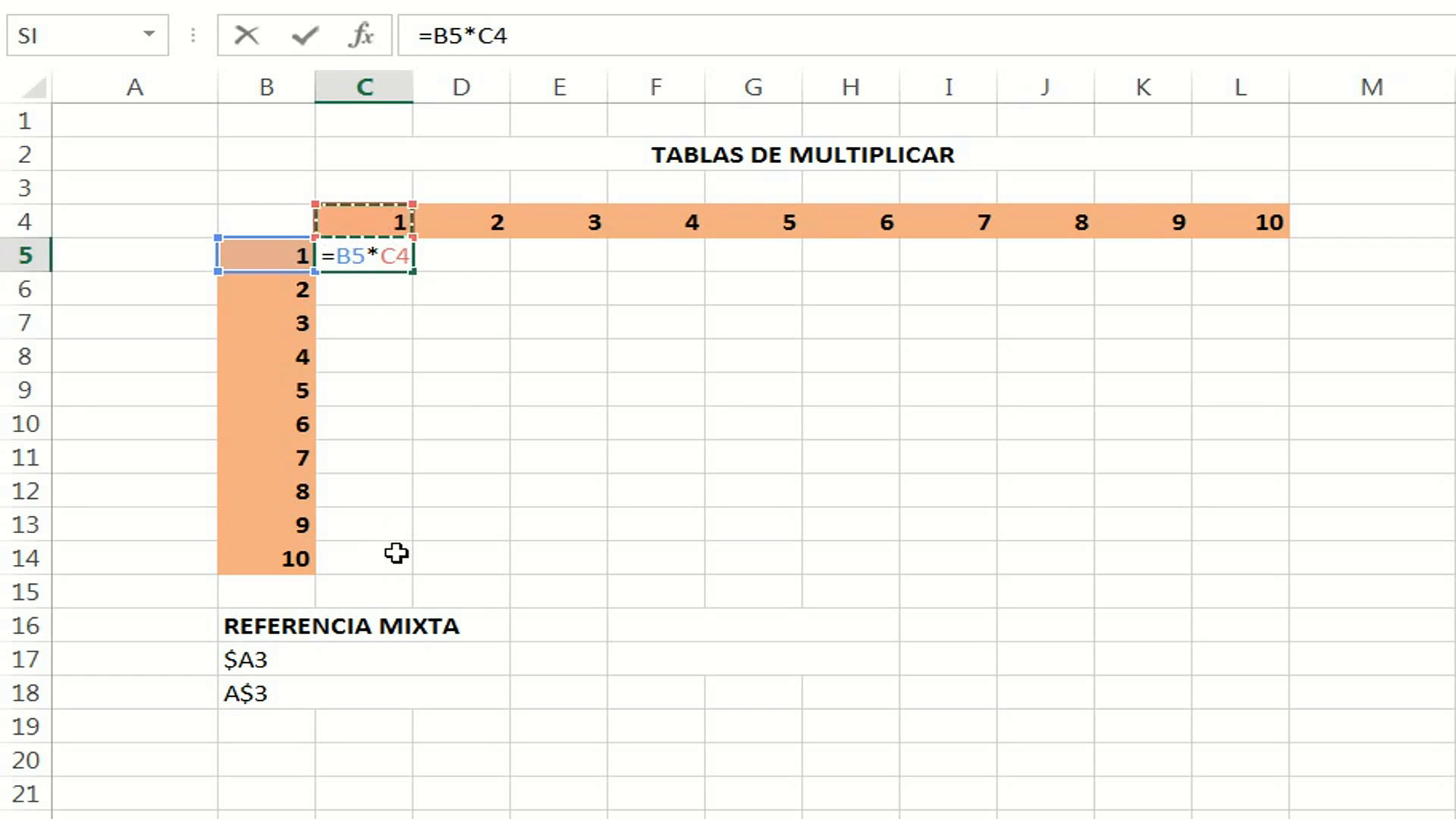
key("Return")
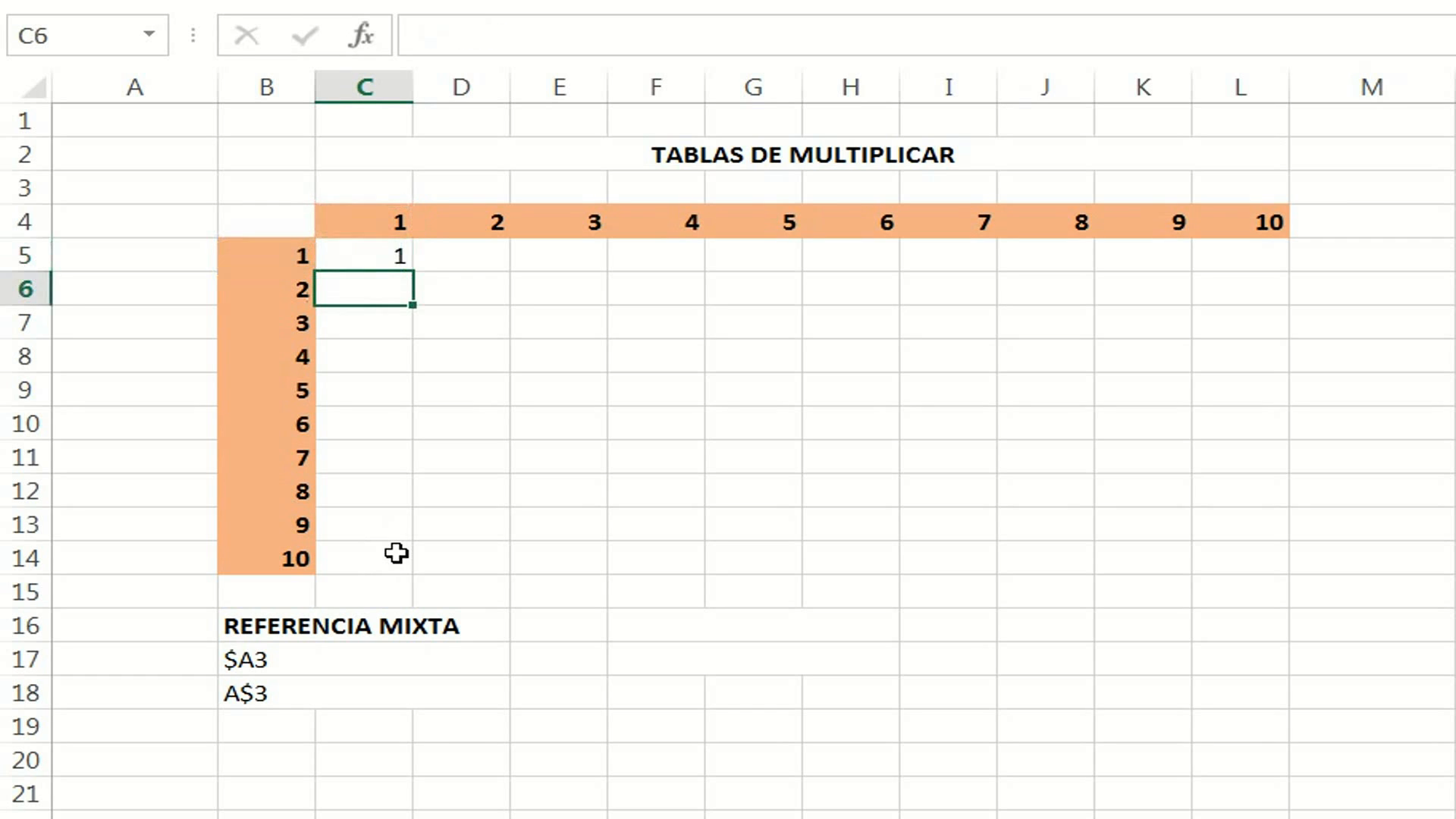
Fill the C5 formula down through C14 and inspect the copied formulas in C6 to C10.
left_click(380, 263)
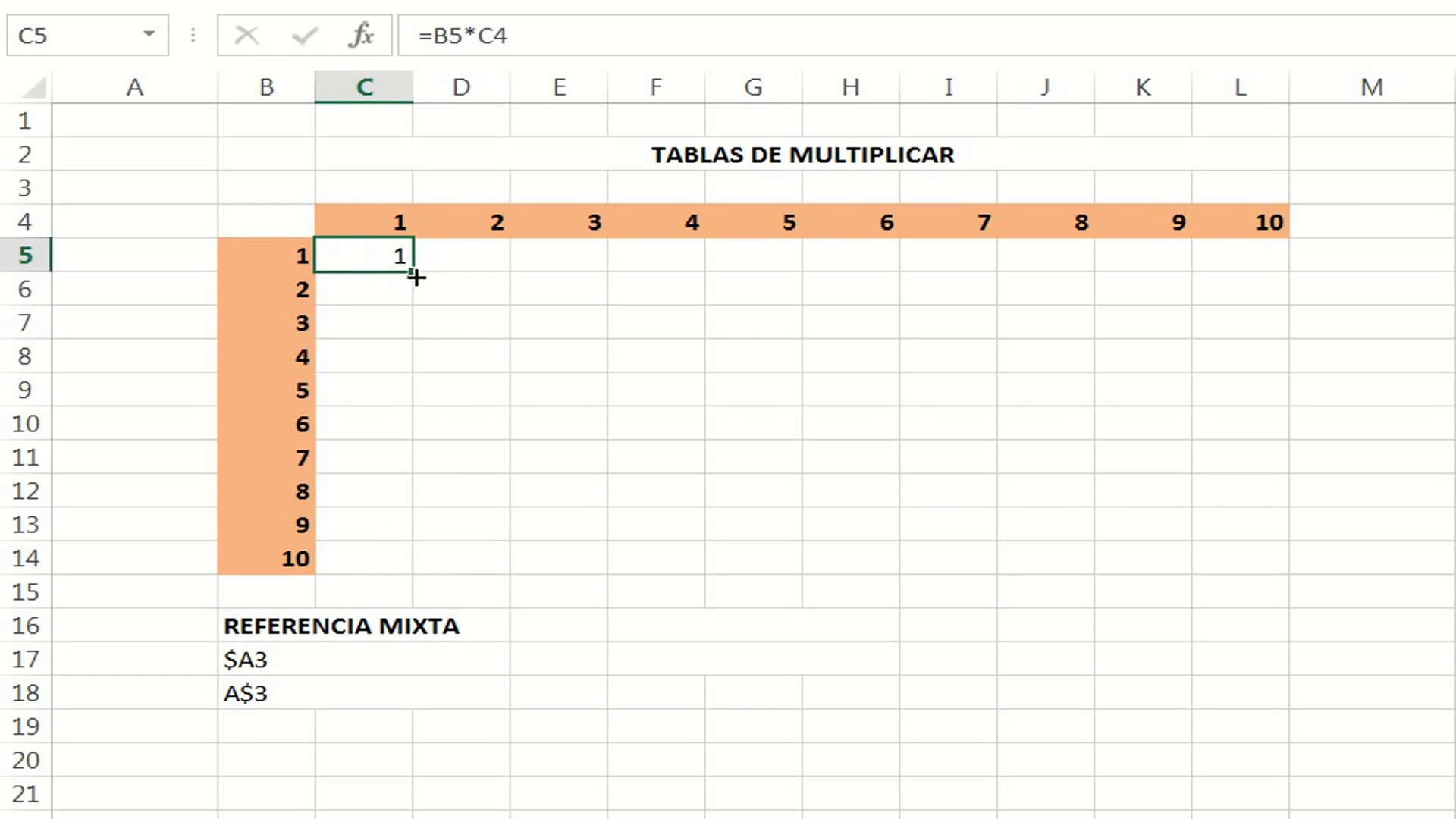
left_click_drag(411, 282, 413, 578)
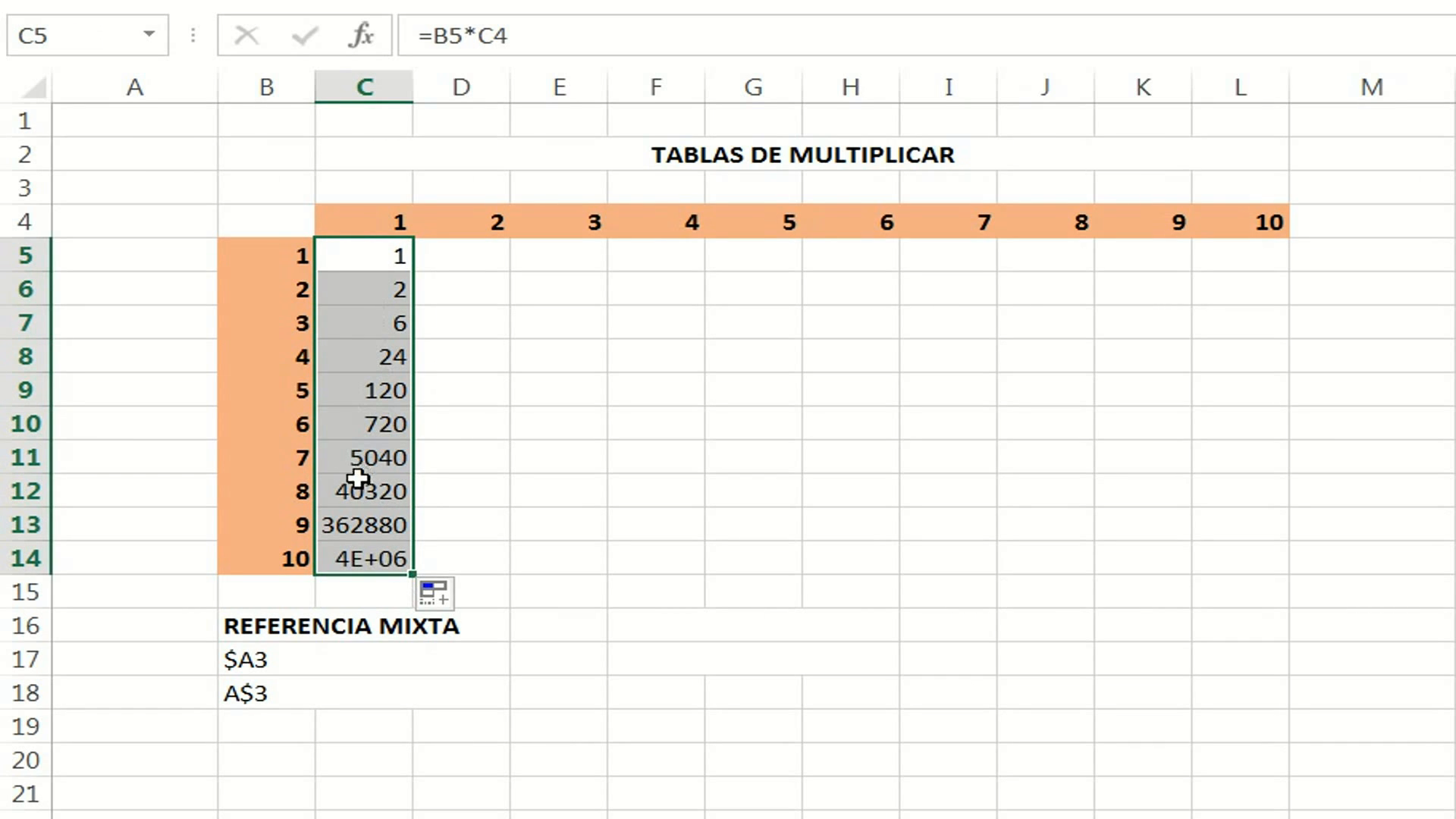
left_click(377, 288)
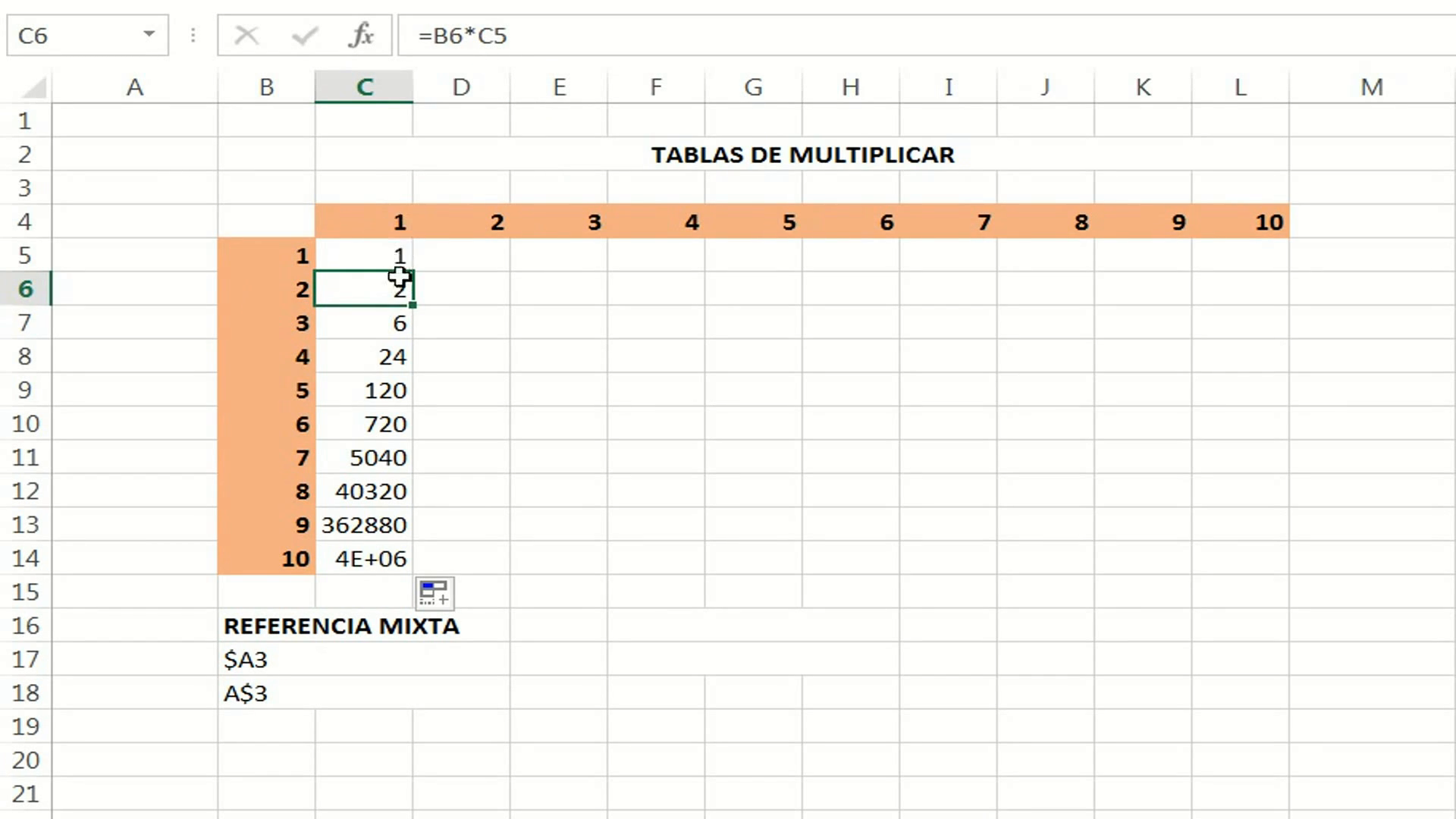
left_click(396, 325)
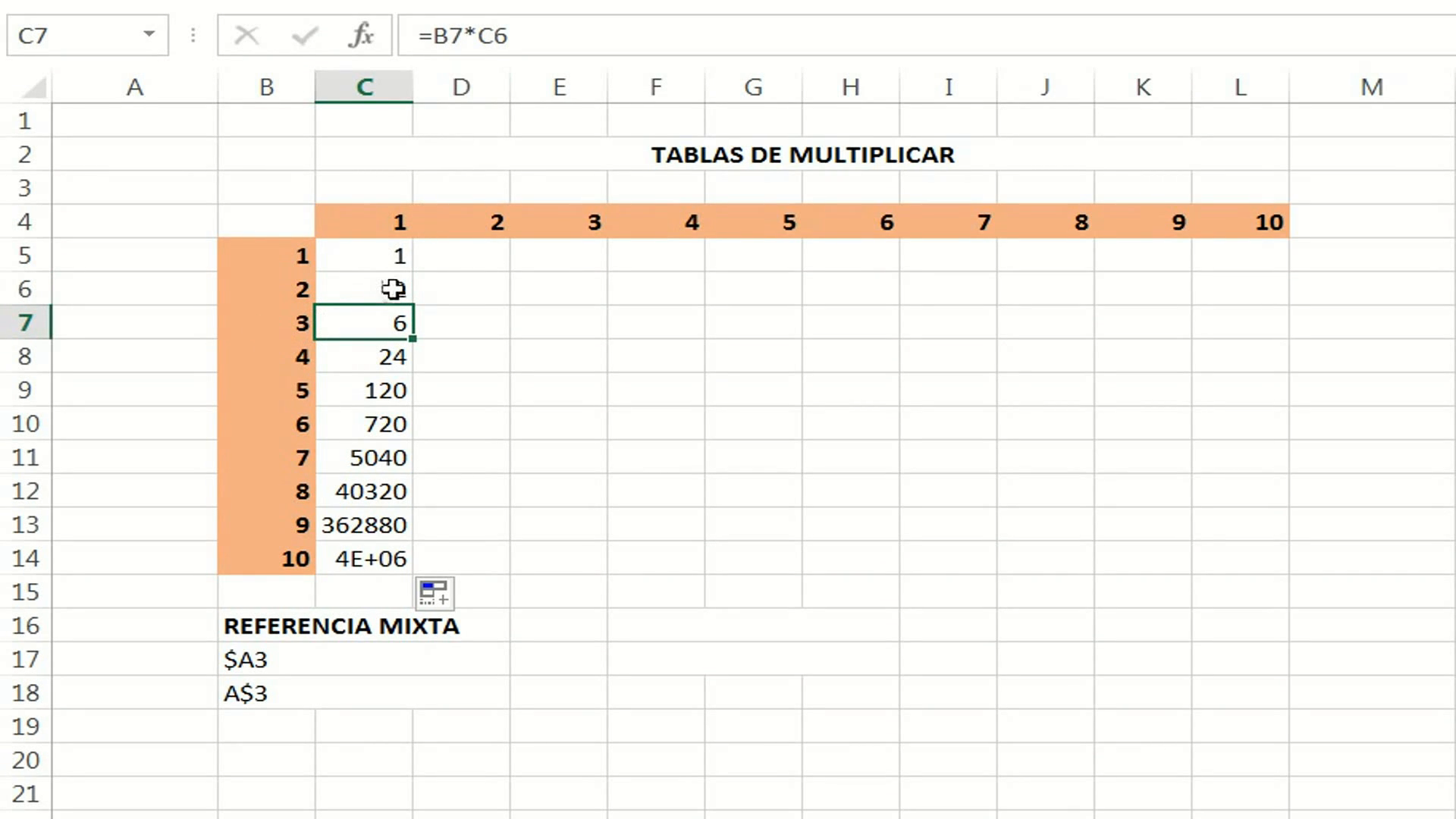
left_click(377, 361)
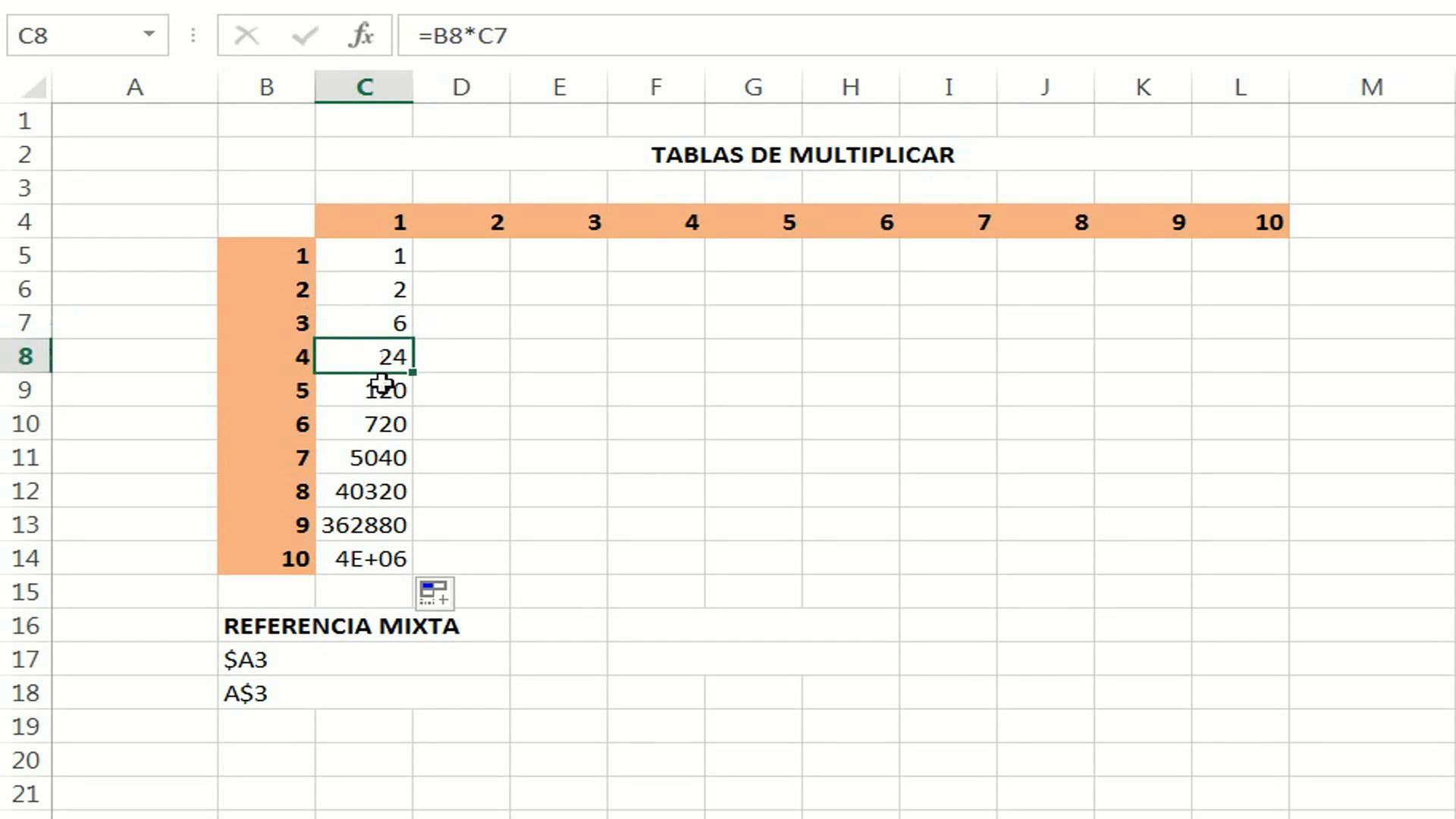
left_click(373, 394)
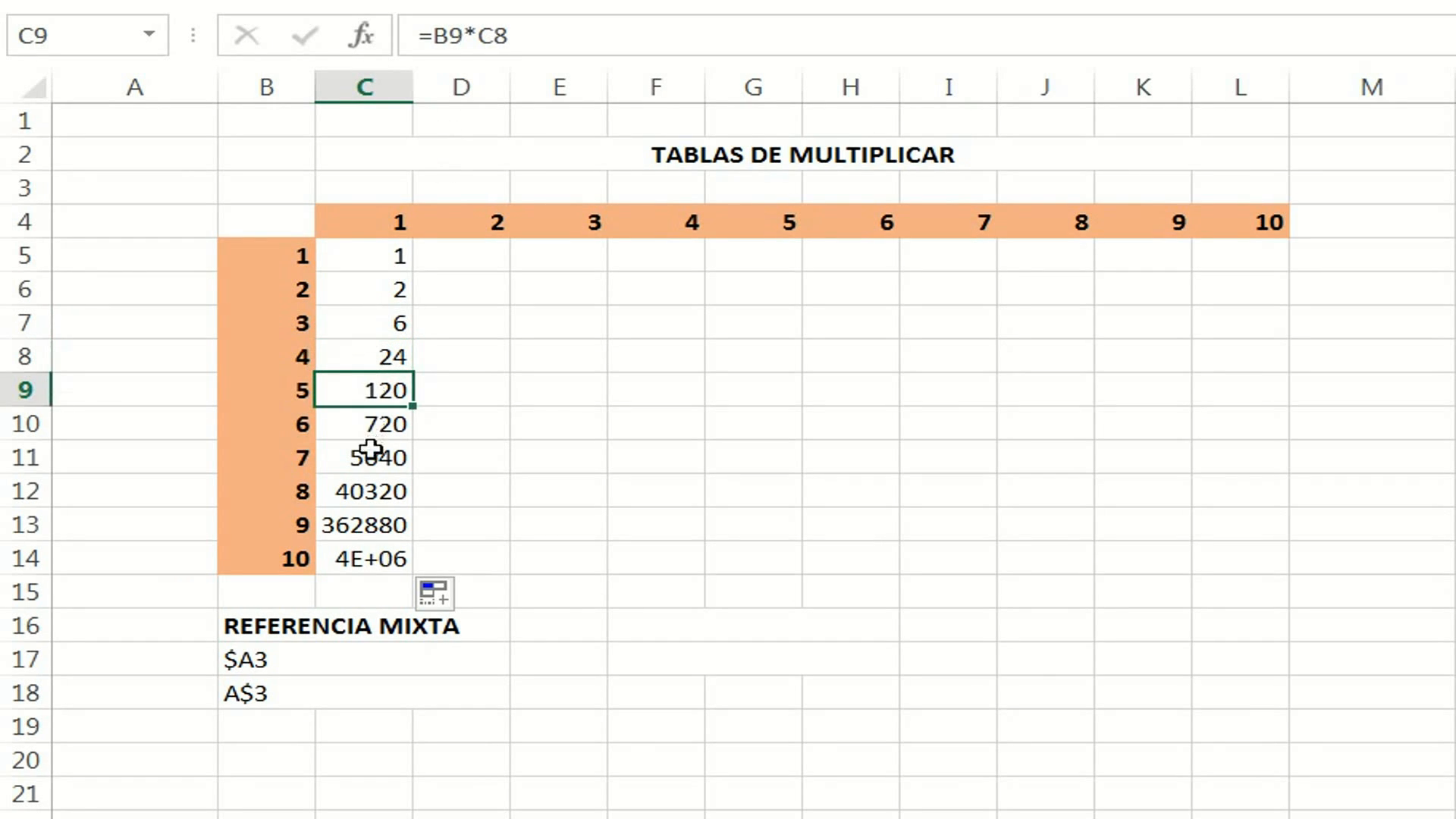
left_click(368, 429)
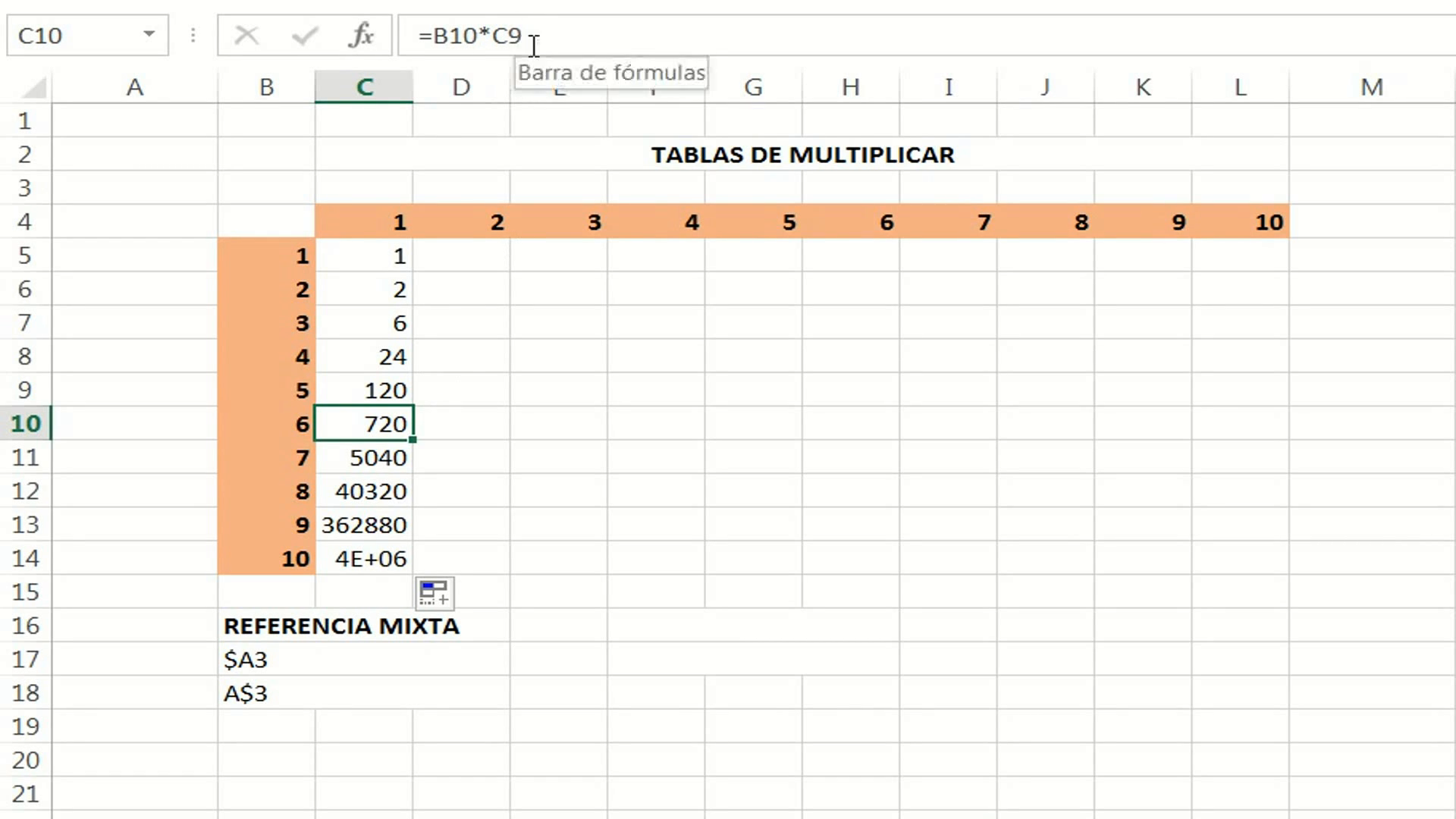
Change the formula in C5 to =B5*C$4, locking row 4, and fill it down through C14.
left_click(394, 263)
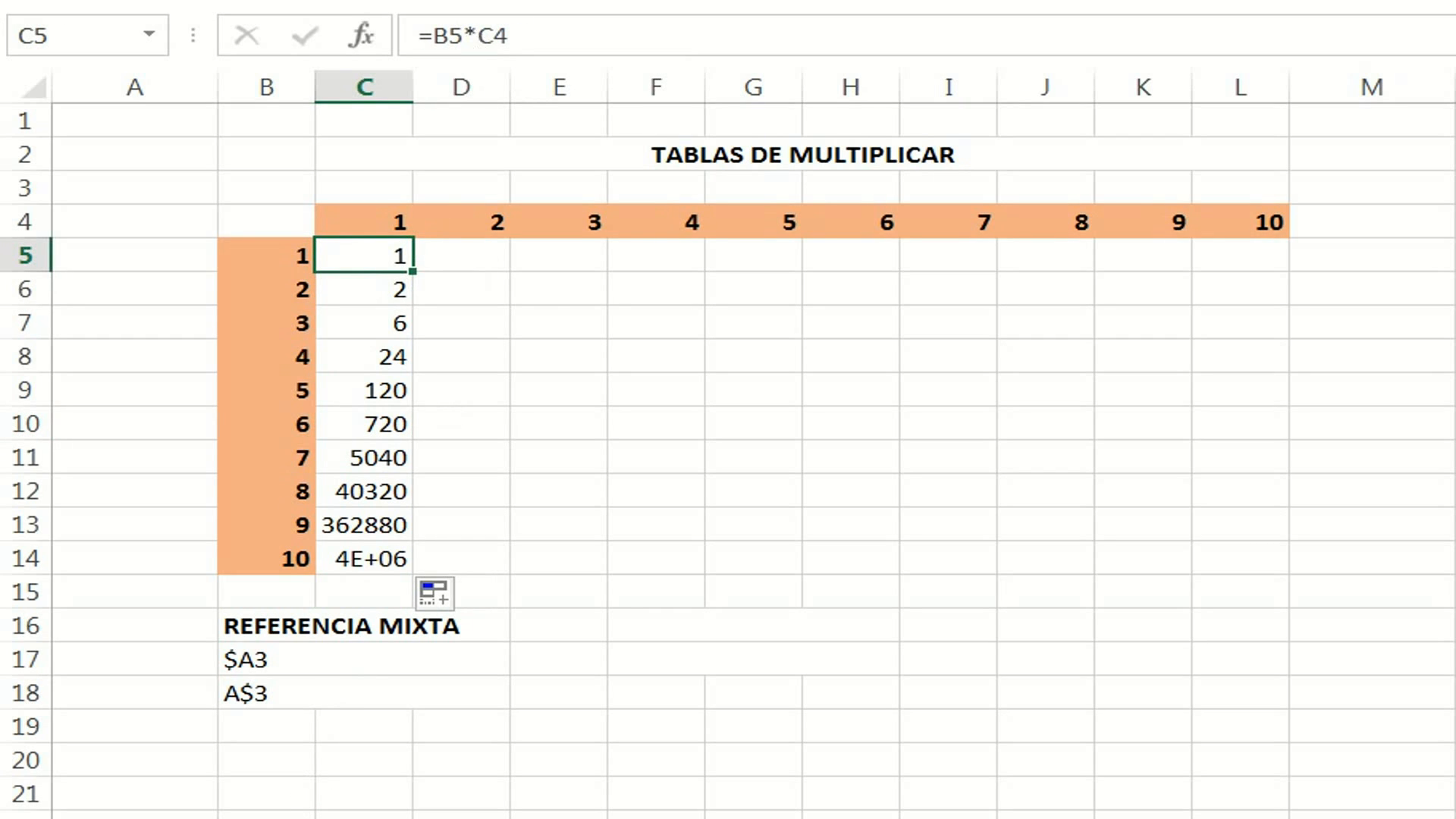
left_click(494, 36)
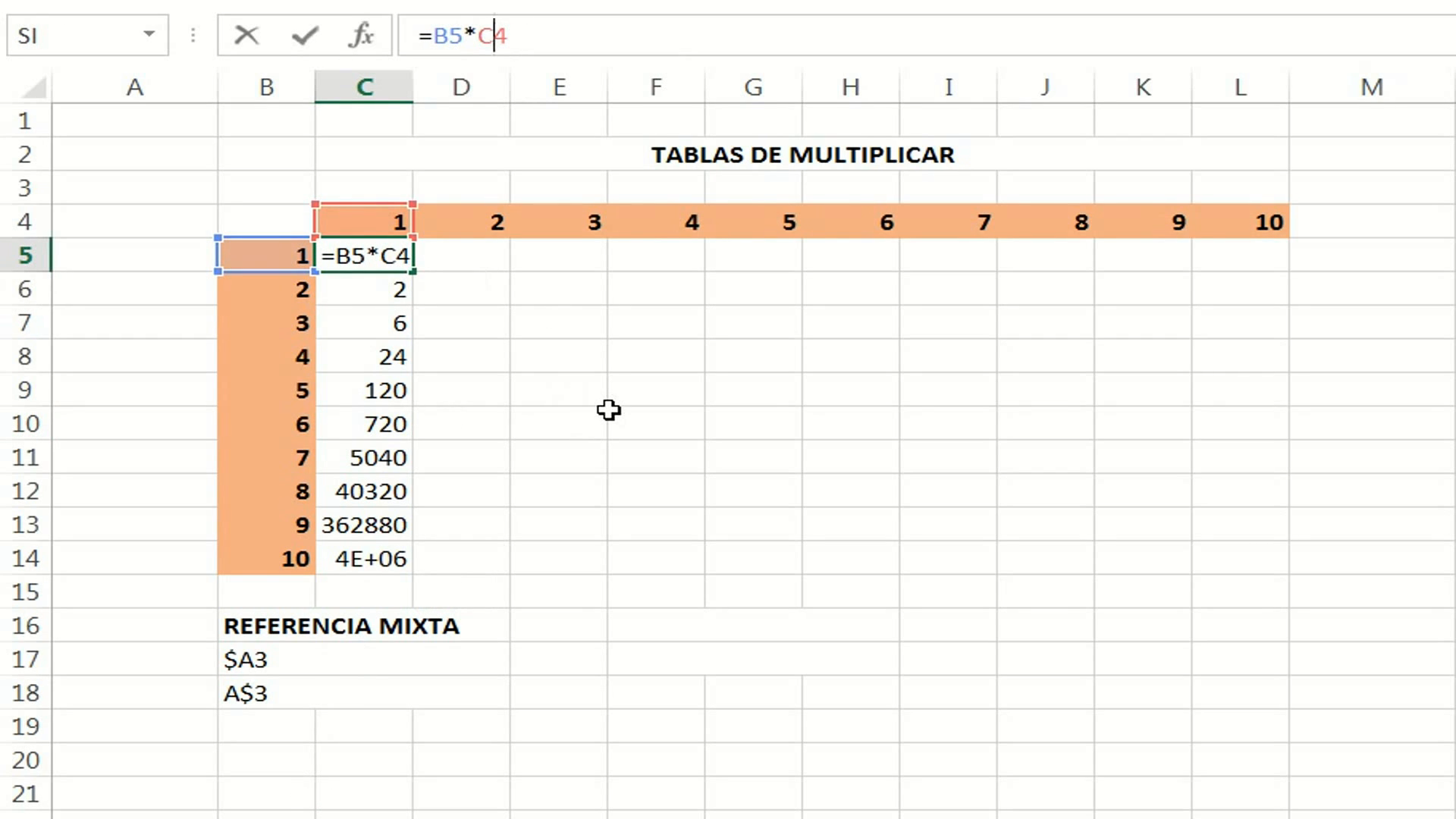
type("$")
key("Return")
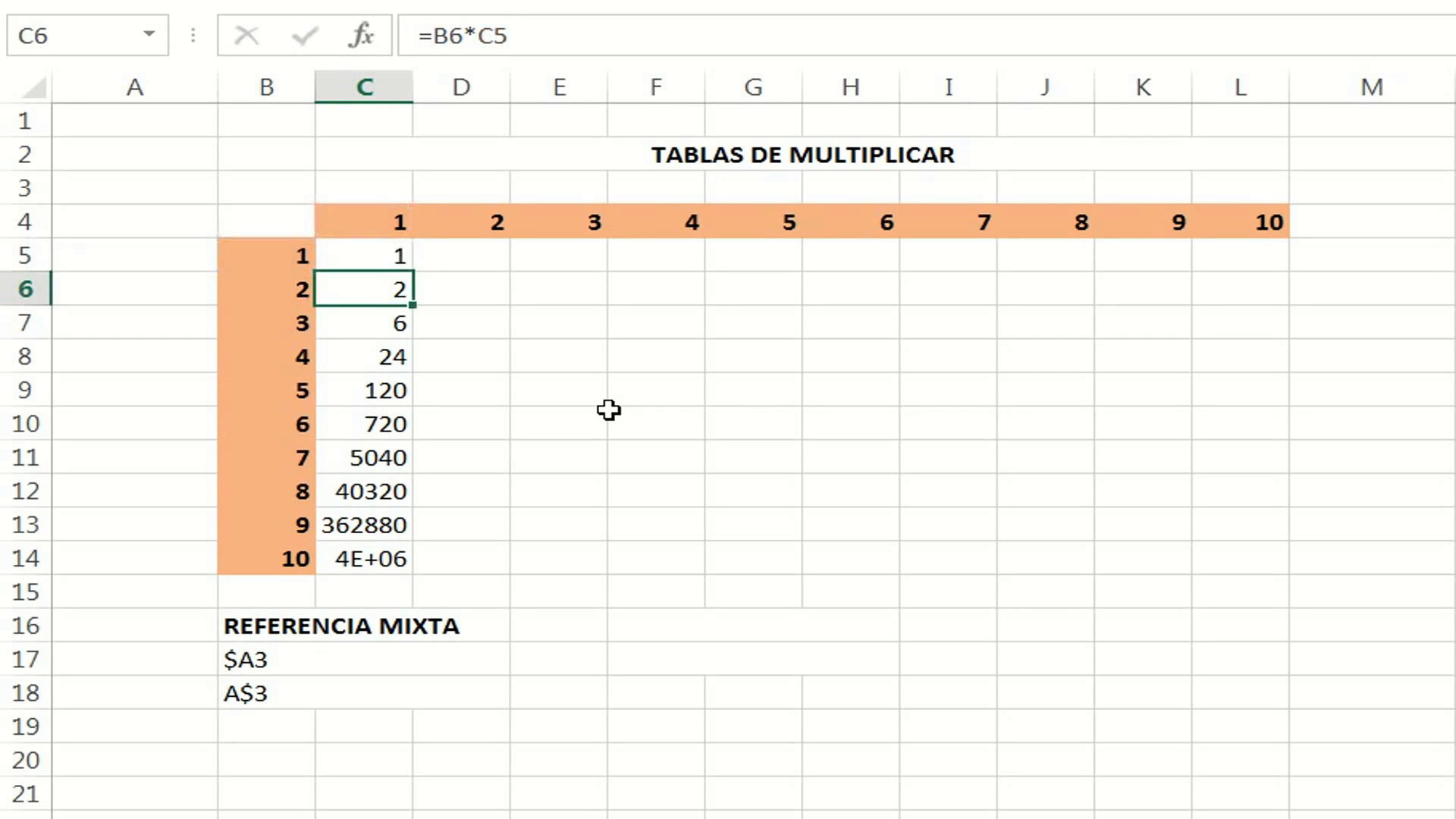
left_click(351, 255)
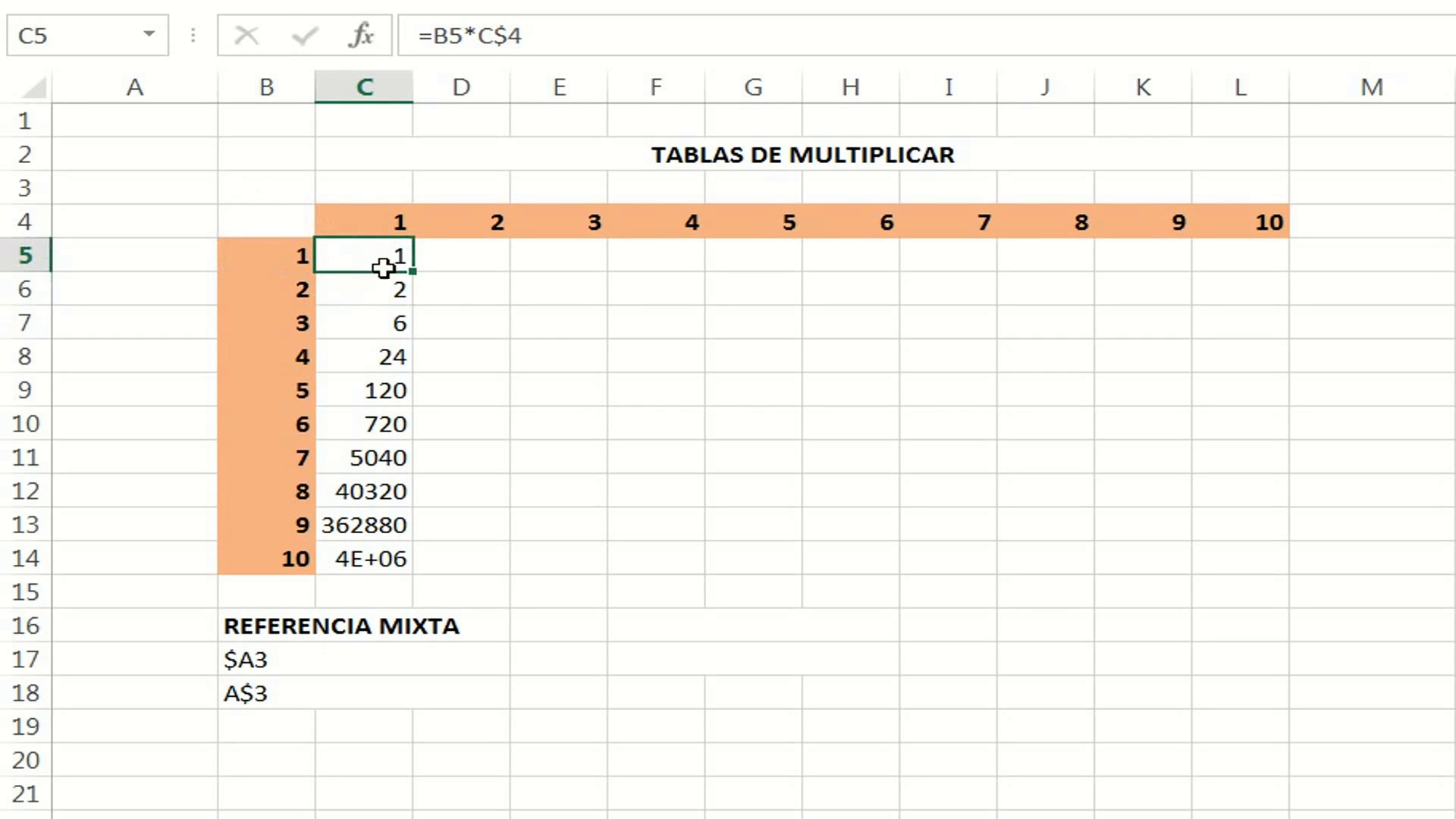
left_click_drag(412, 272, 412, 568)
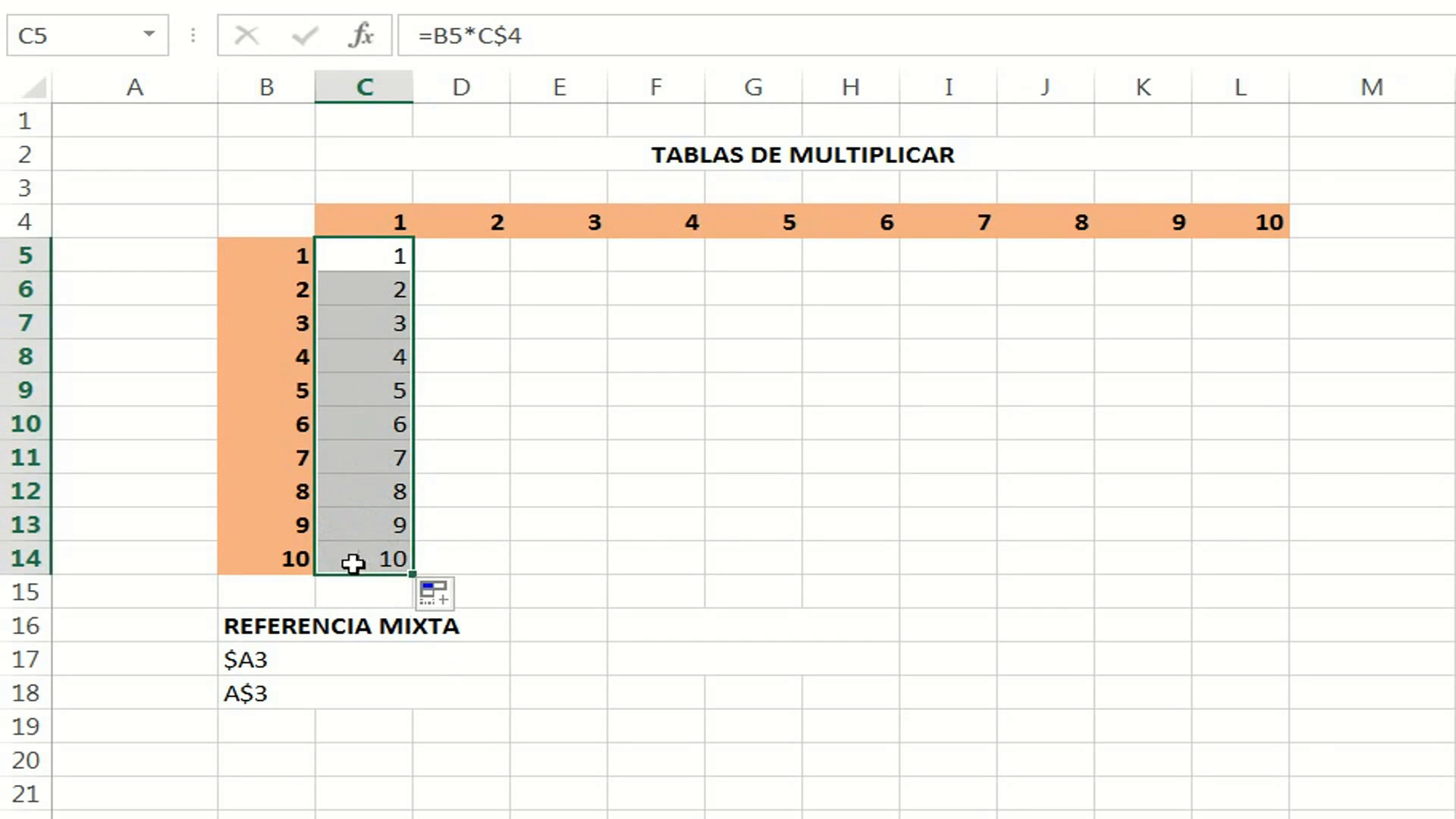
Check the formulas in C5 through C14 one by one to see how their references were copied.
left_click(373, 259)
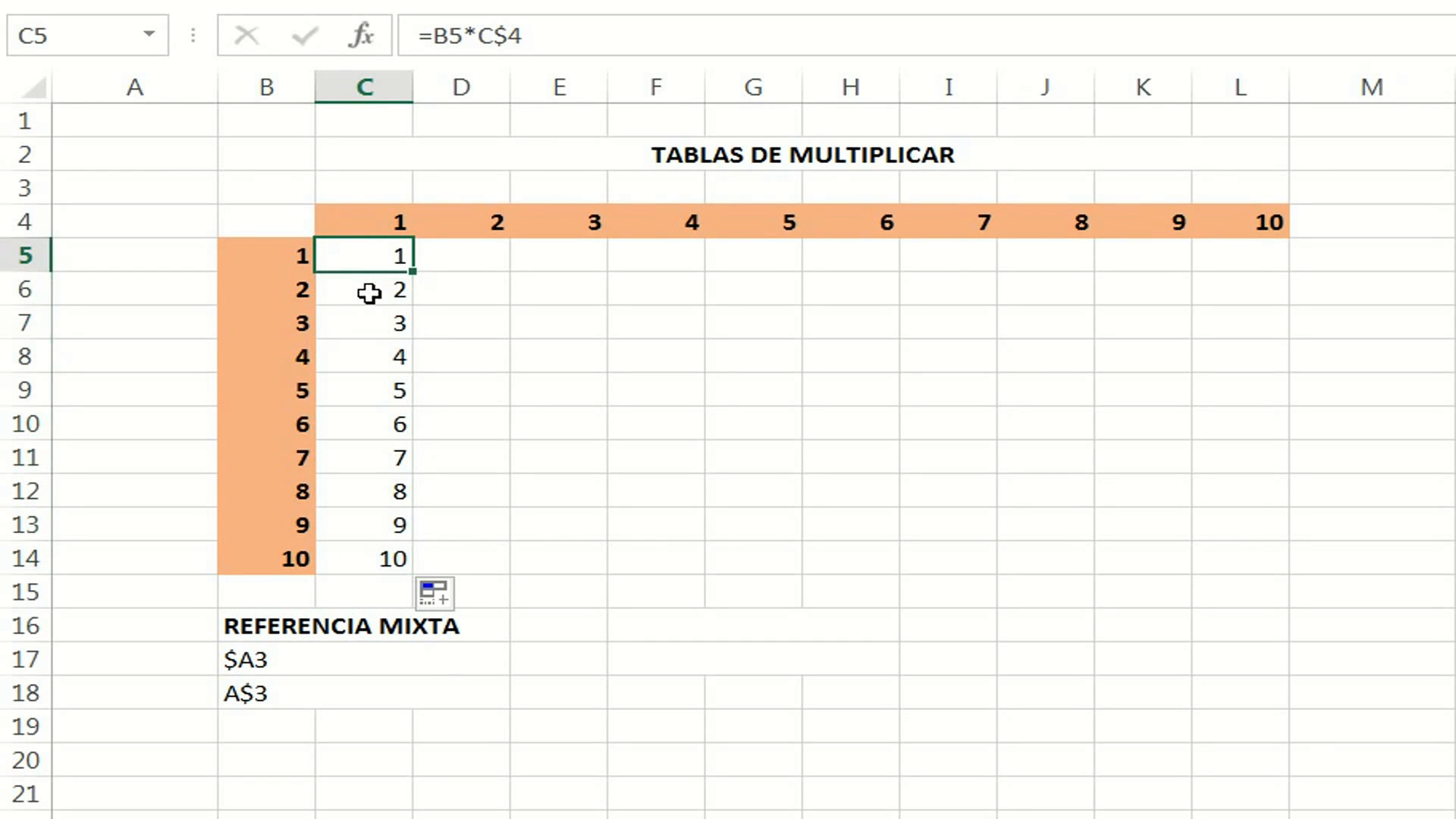
left_click(371, 291)
left_click(368, 326)
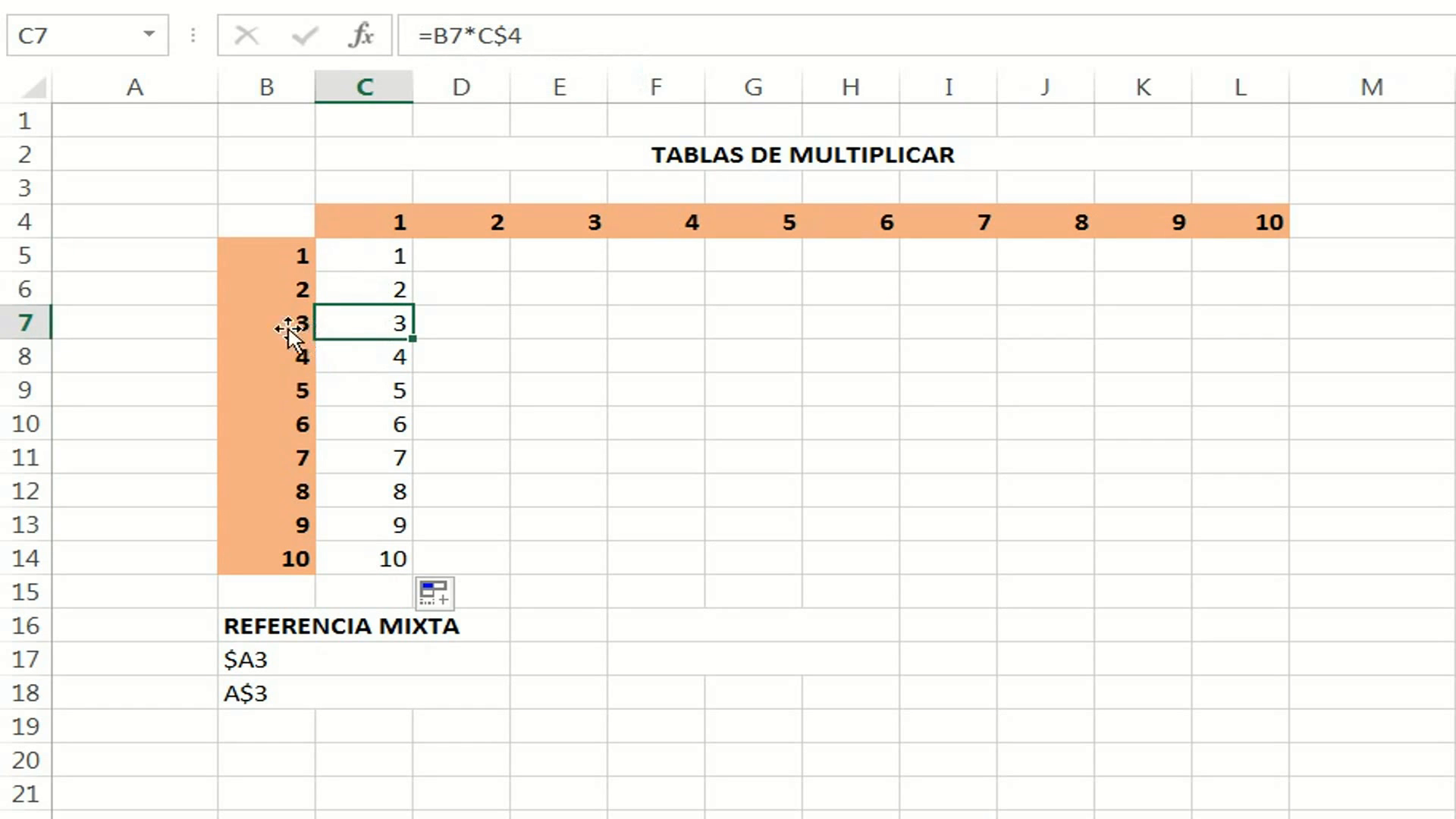
left_click(376, 357)
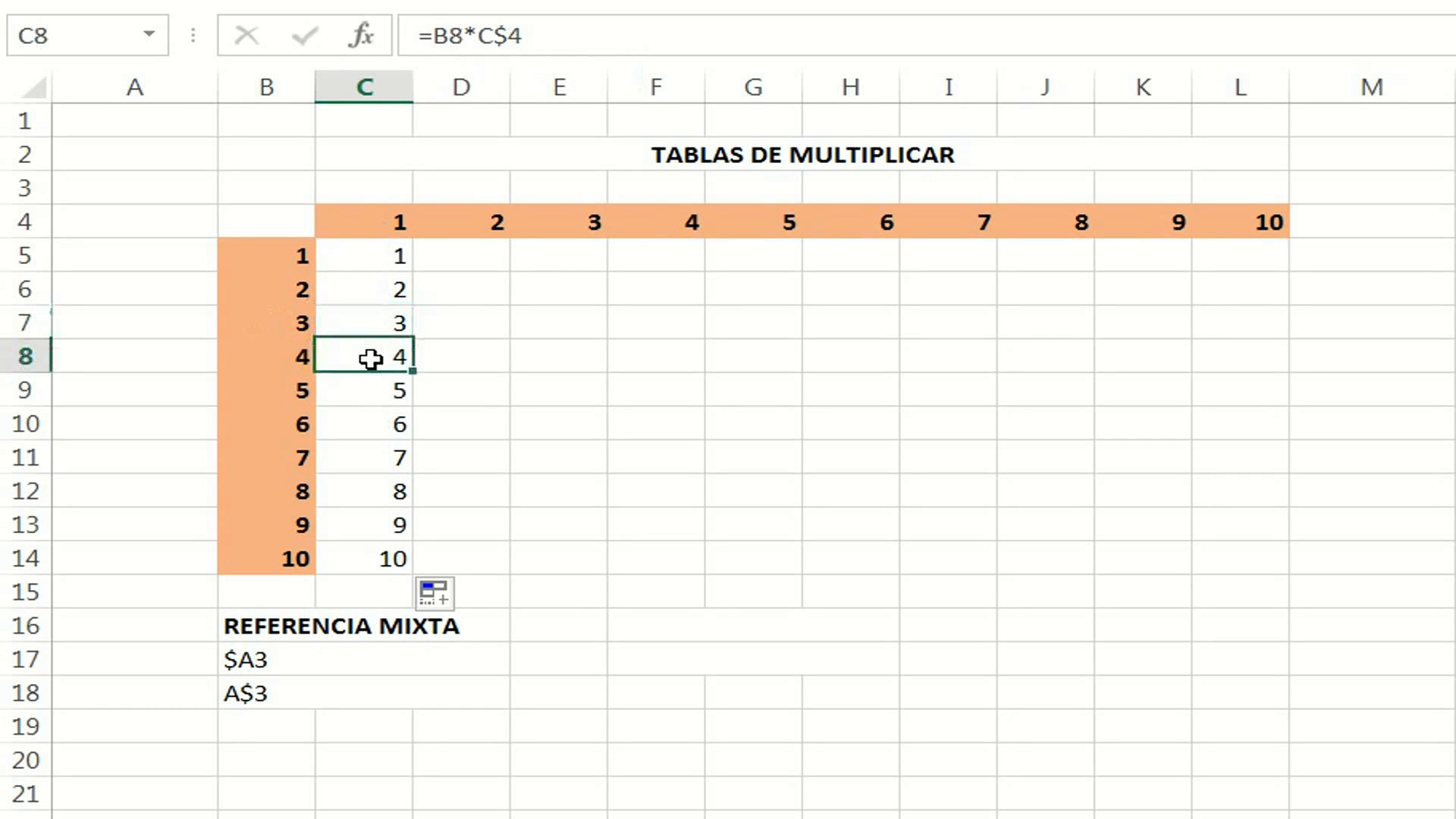
left_click(367, 388)
left_click(367, 422)
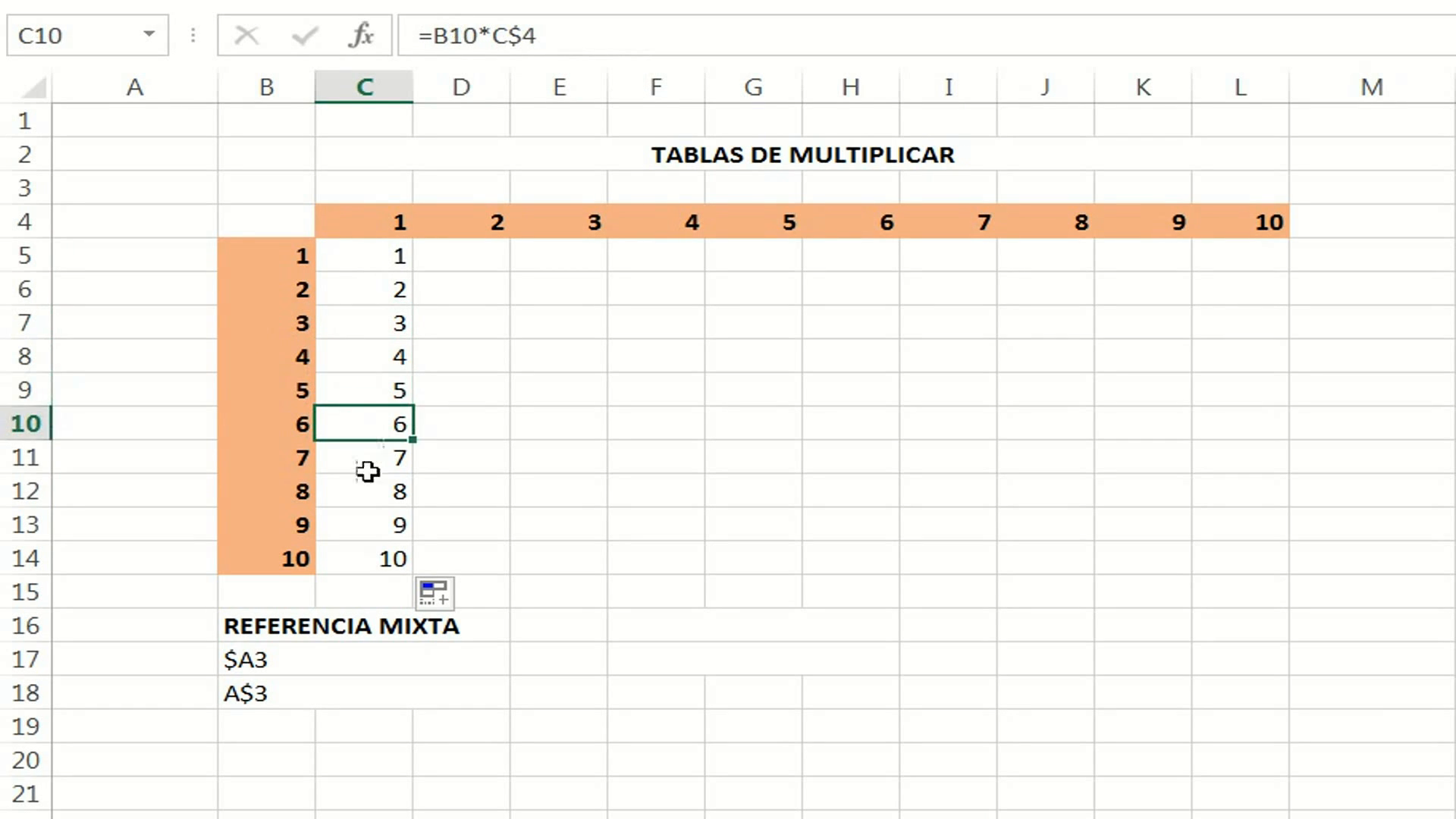
left_click(367, 457)
left_click(367, 494)
left_click(367, 523)
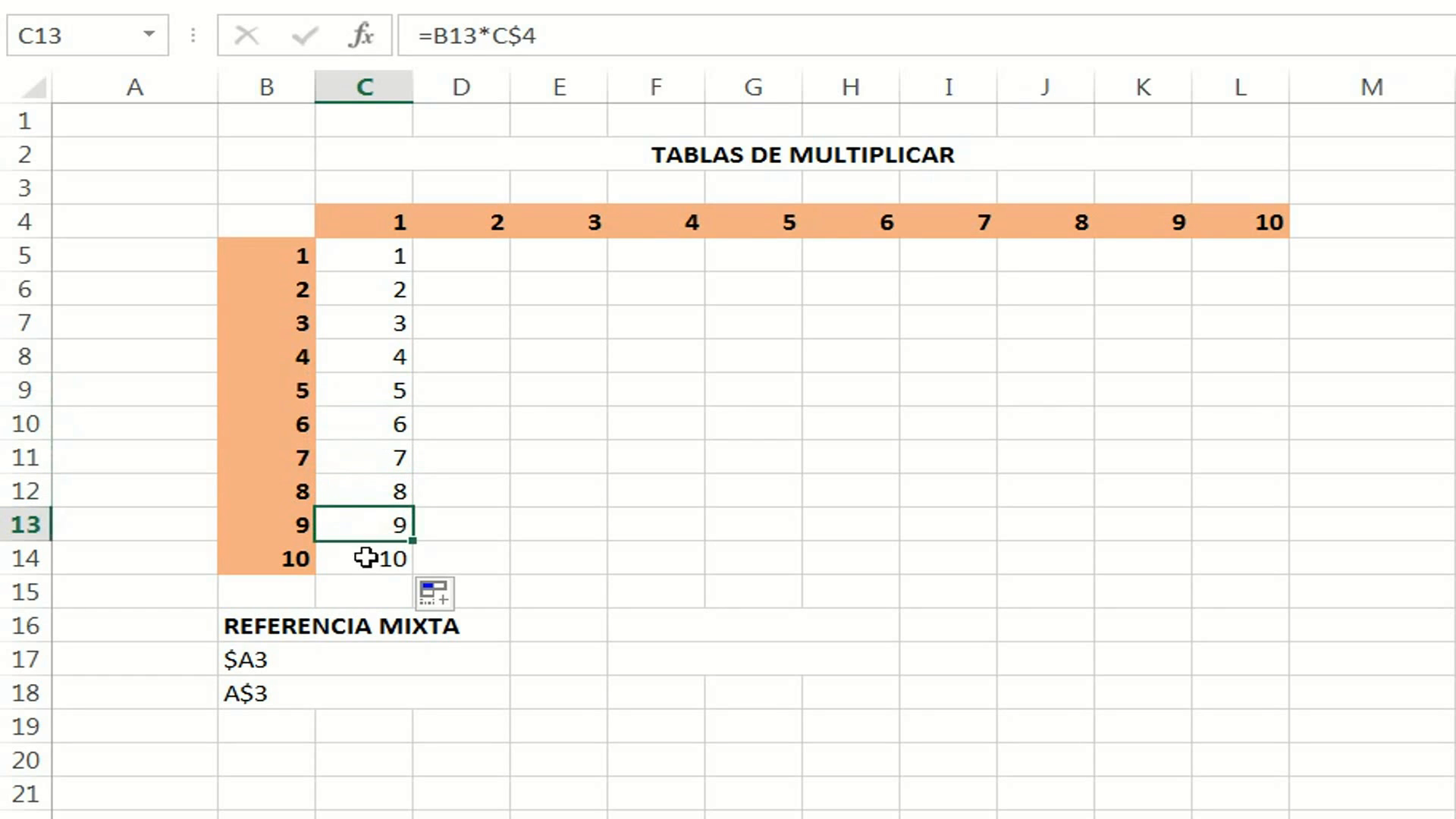
left_click(367, 556)
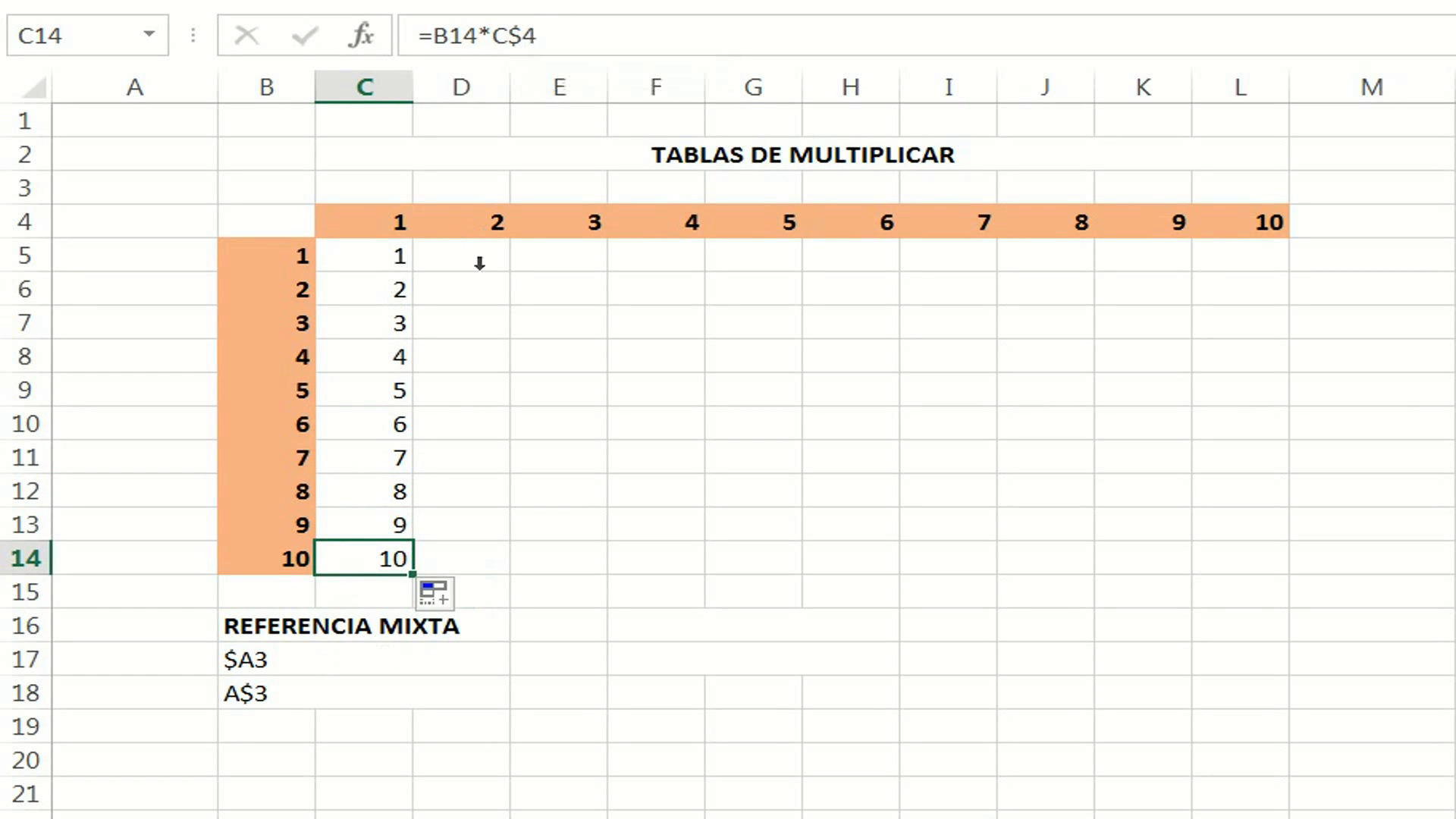
Fill the C5 formula across row 5 through L5 and inspect the copied formulas in D5 to H5.
left_click(383, 251)
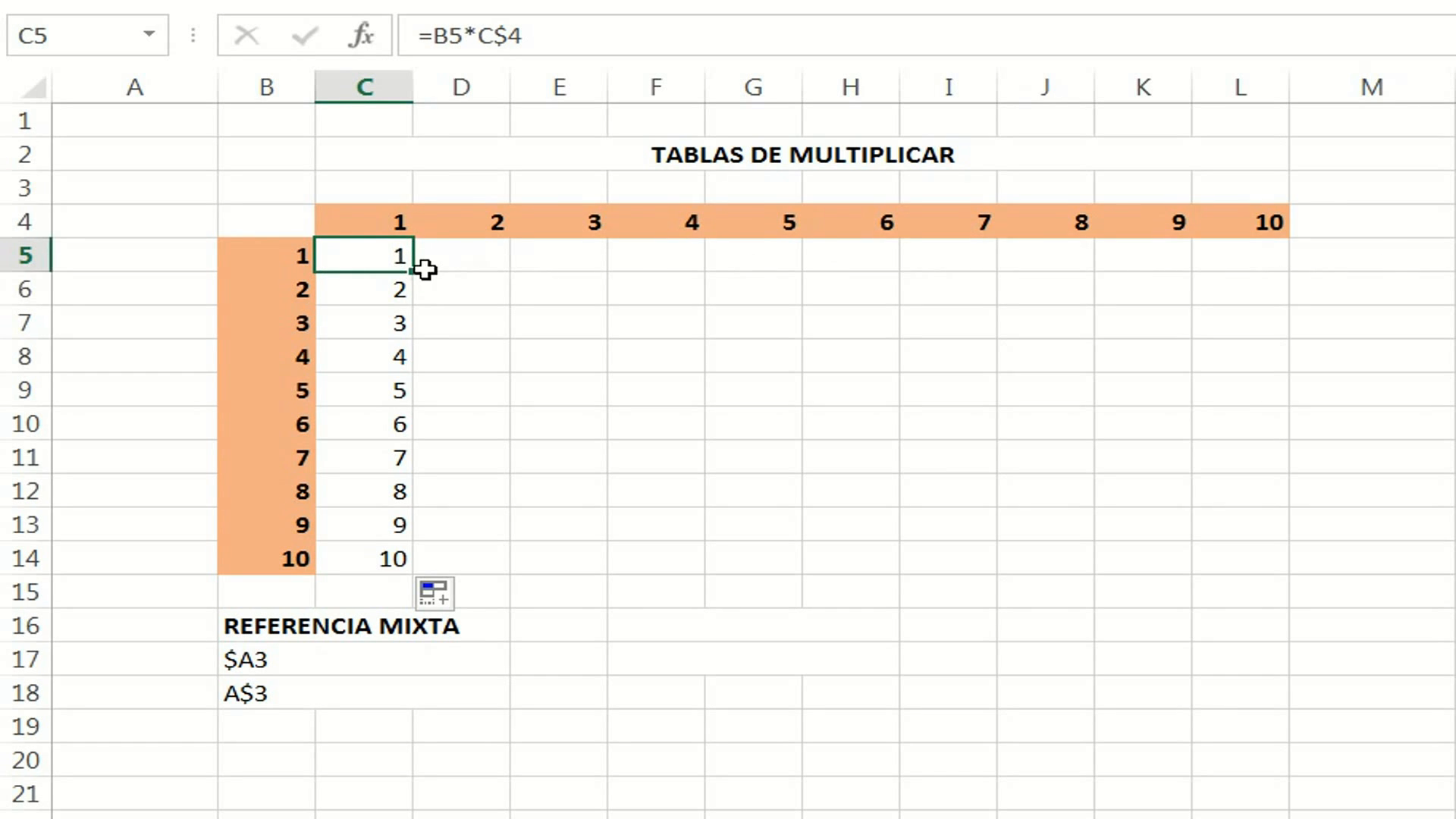
left_click_drag(411, 272, 1261, 273)
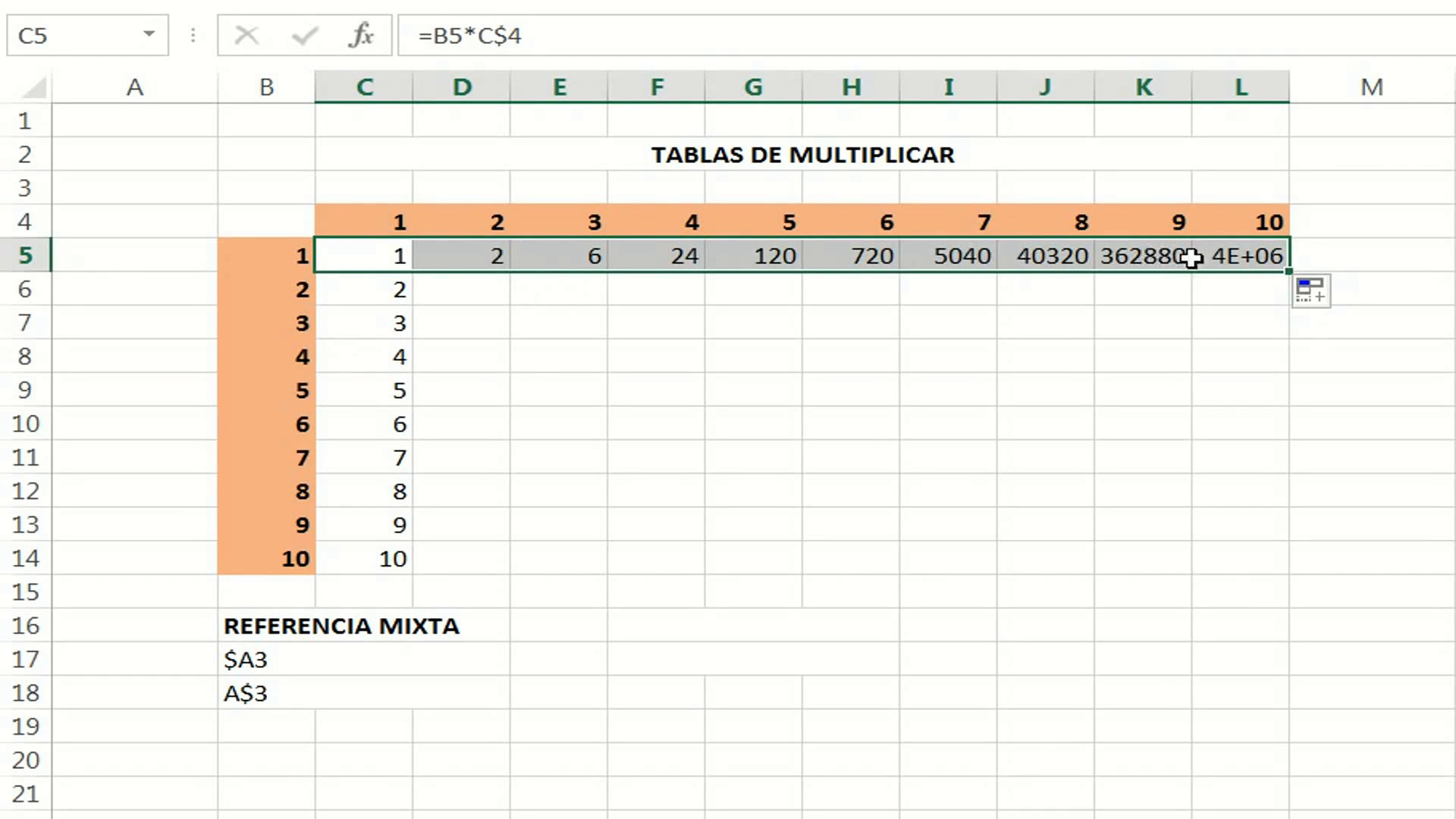
left_click(402, 255)
left_click(444, 260)
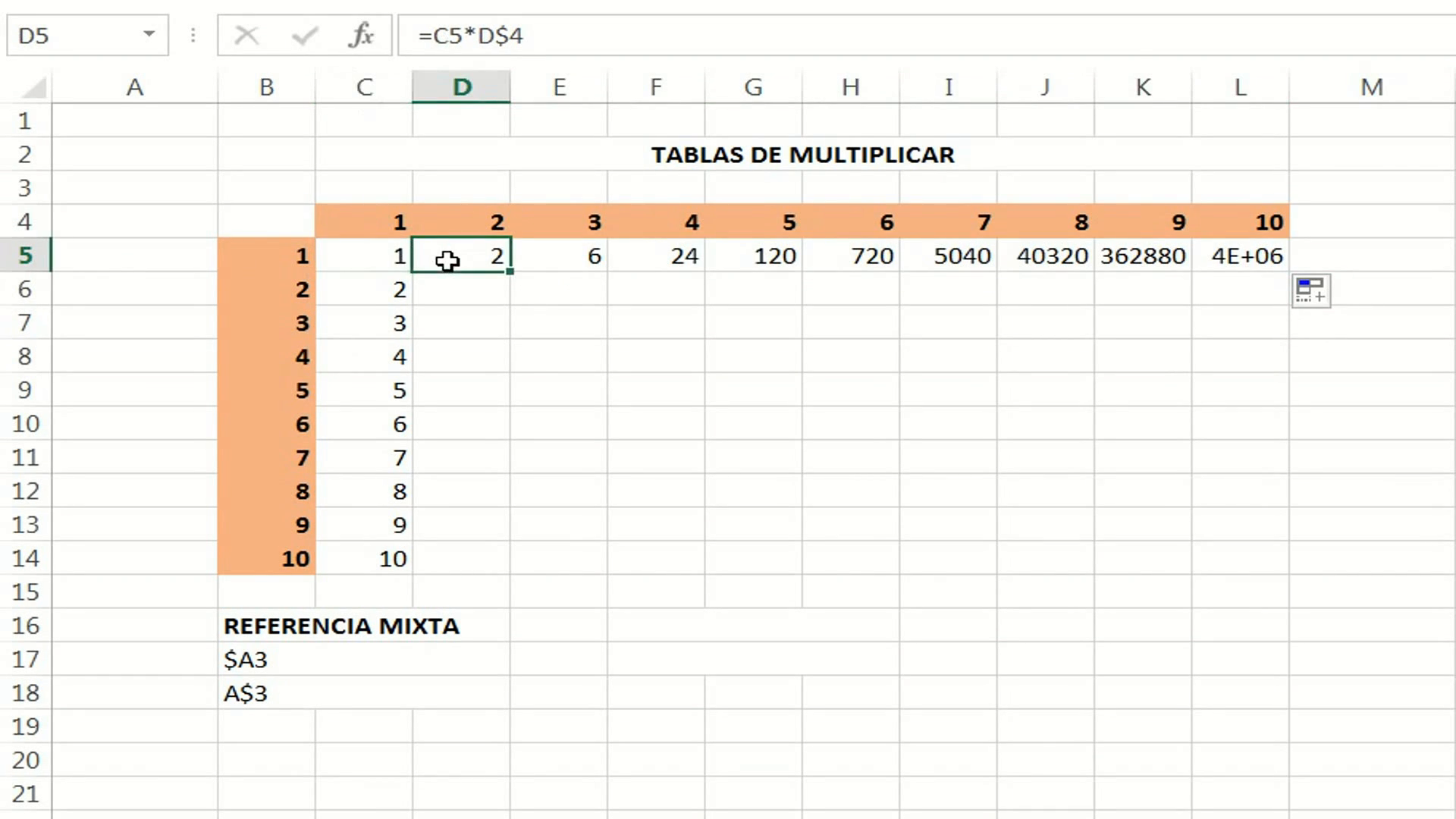
left_click(579, 259)
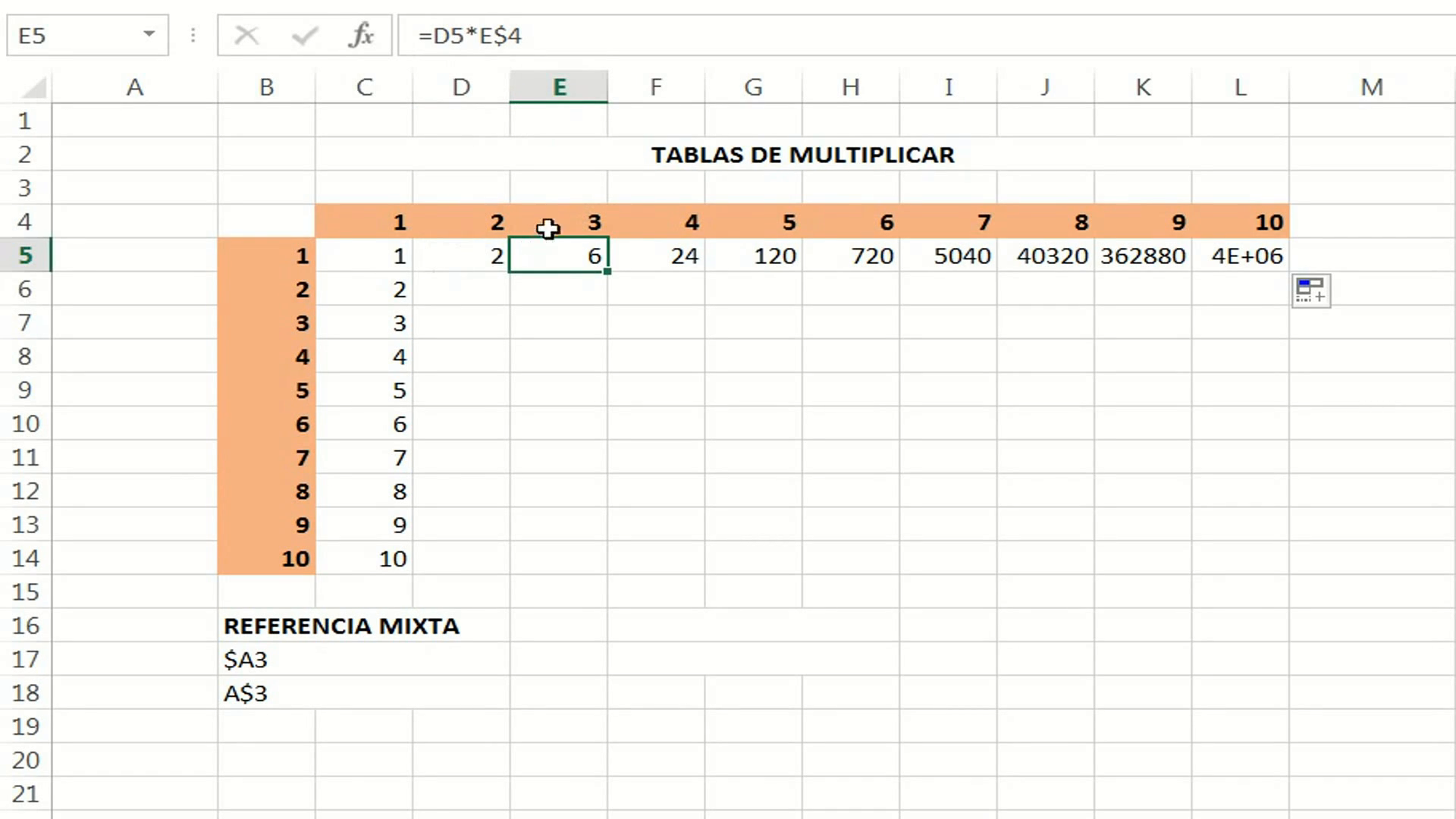
left_click(668, 258)
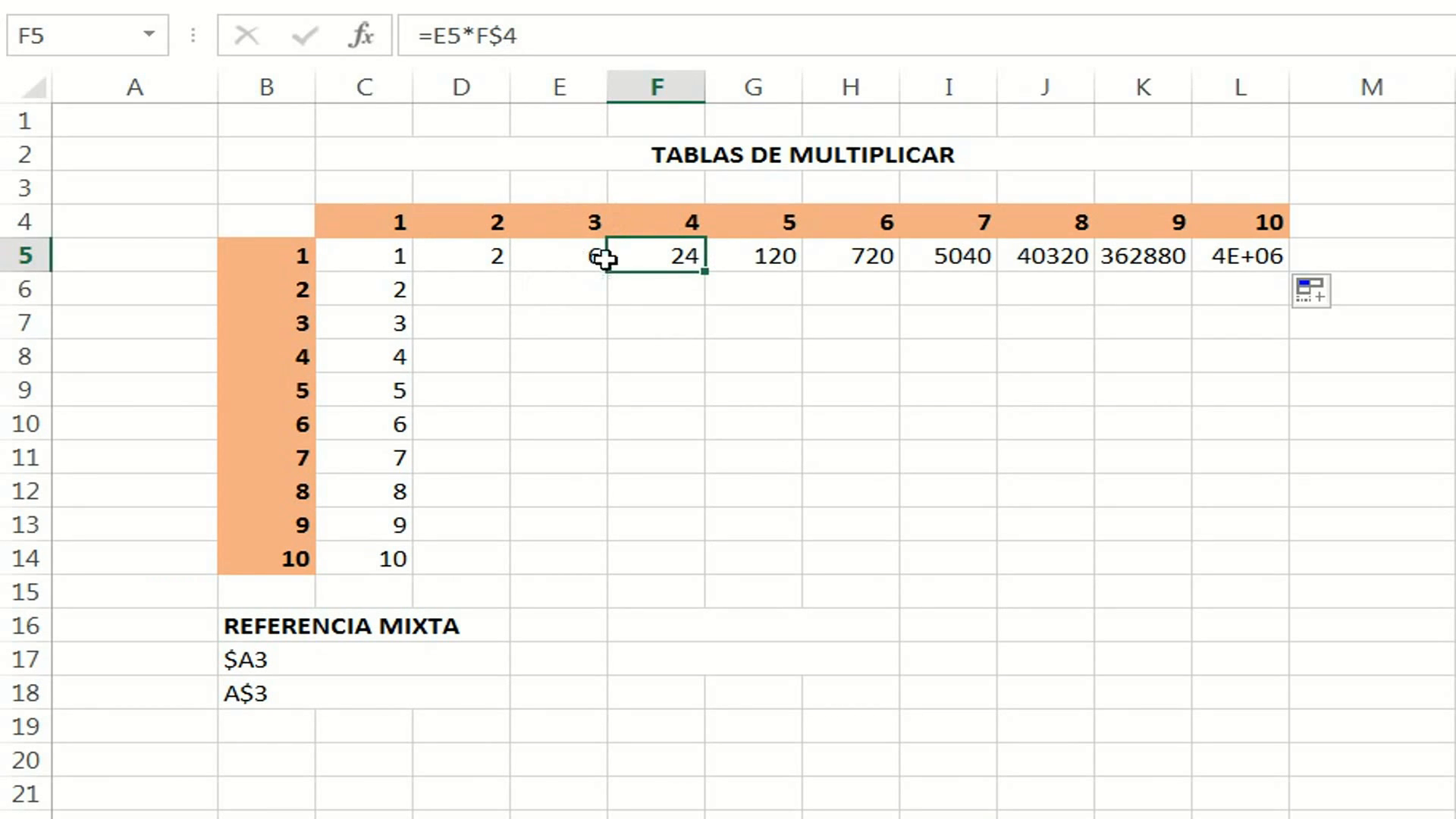
left_click(778, 255)
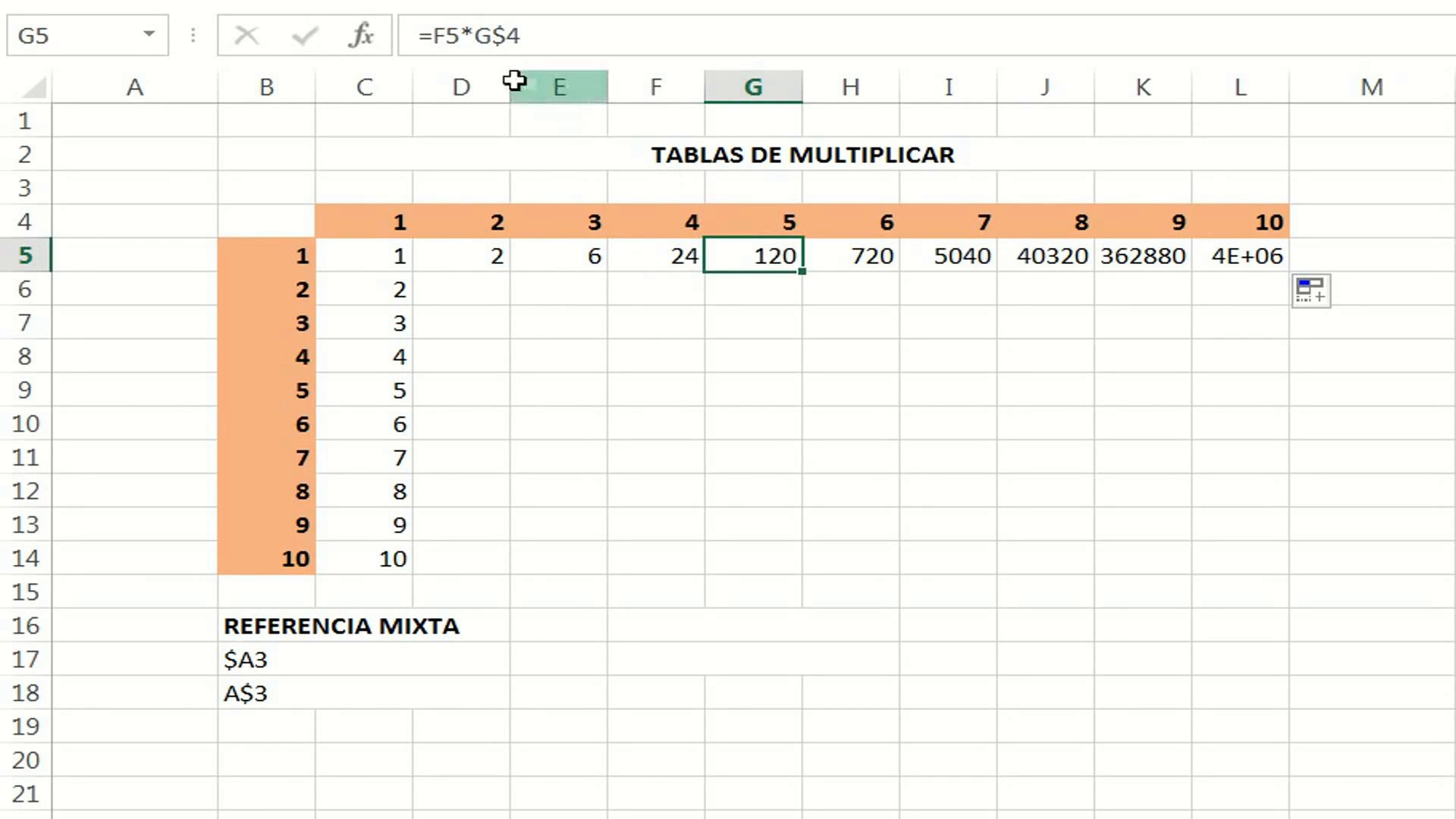
left_click(860, 260)
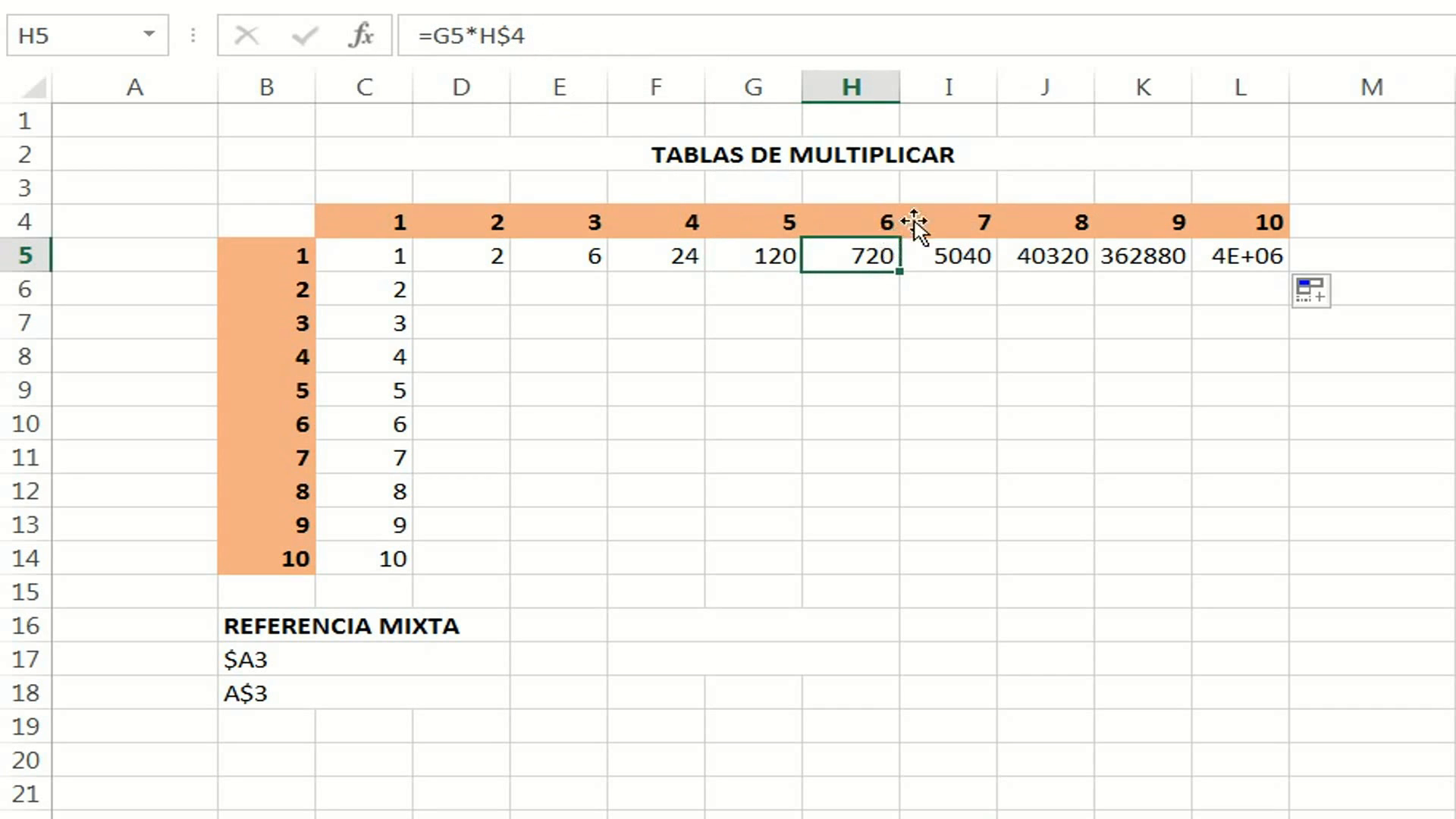
Change the formula in C5 to =$B5*C$4 so that column B is also locked.
left_click(376, 257)
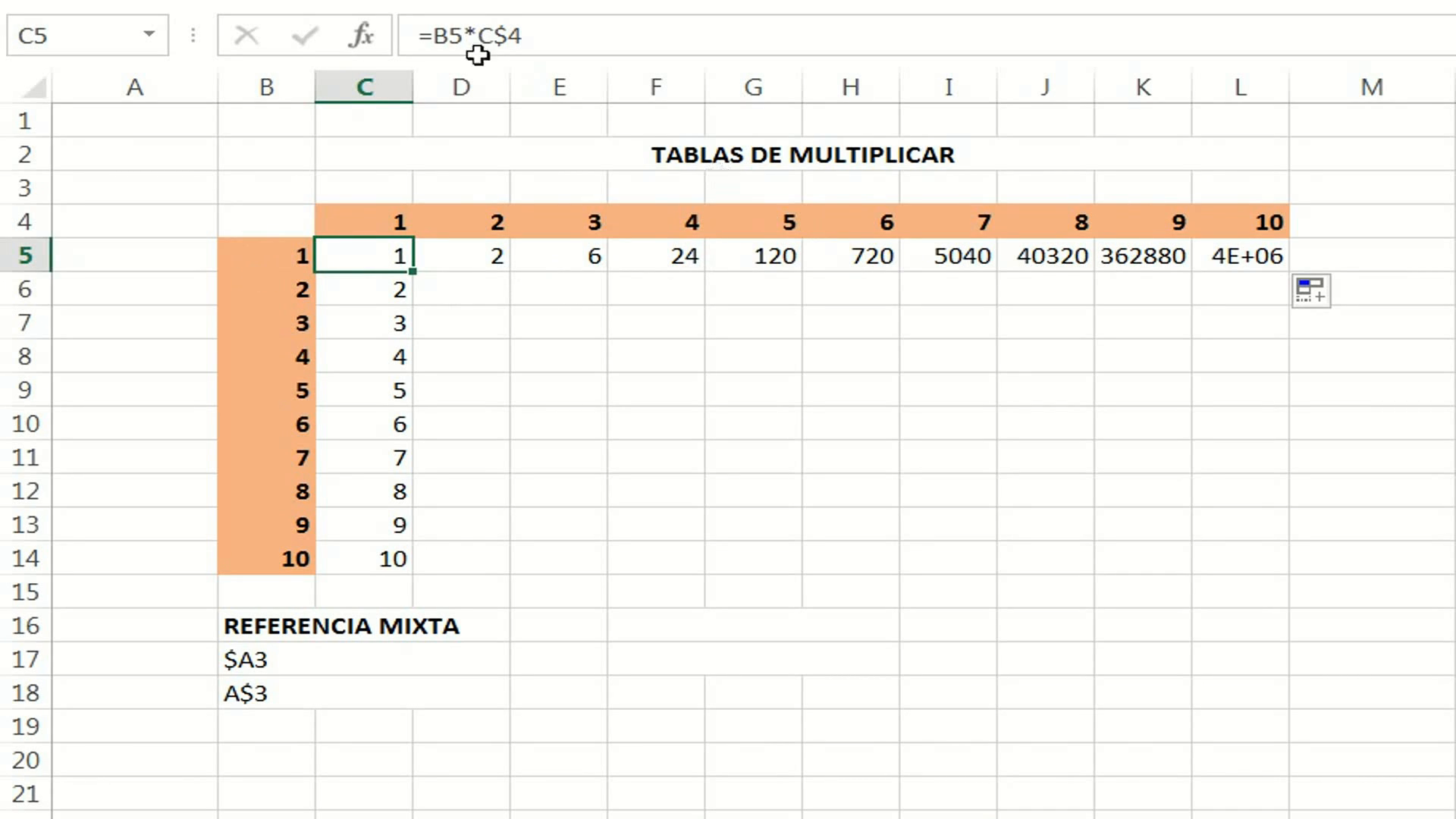
left_click(434, 36)
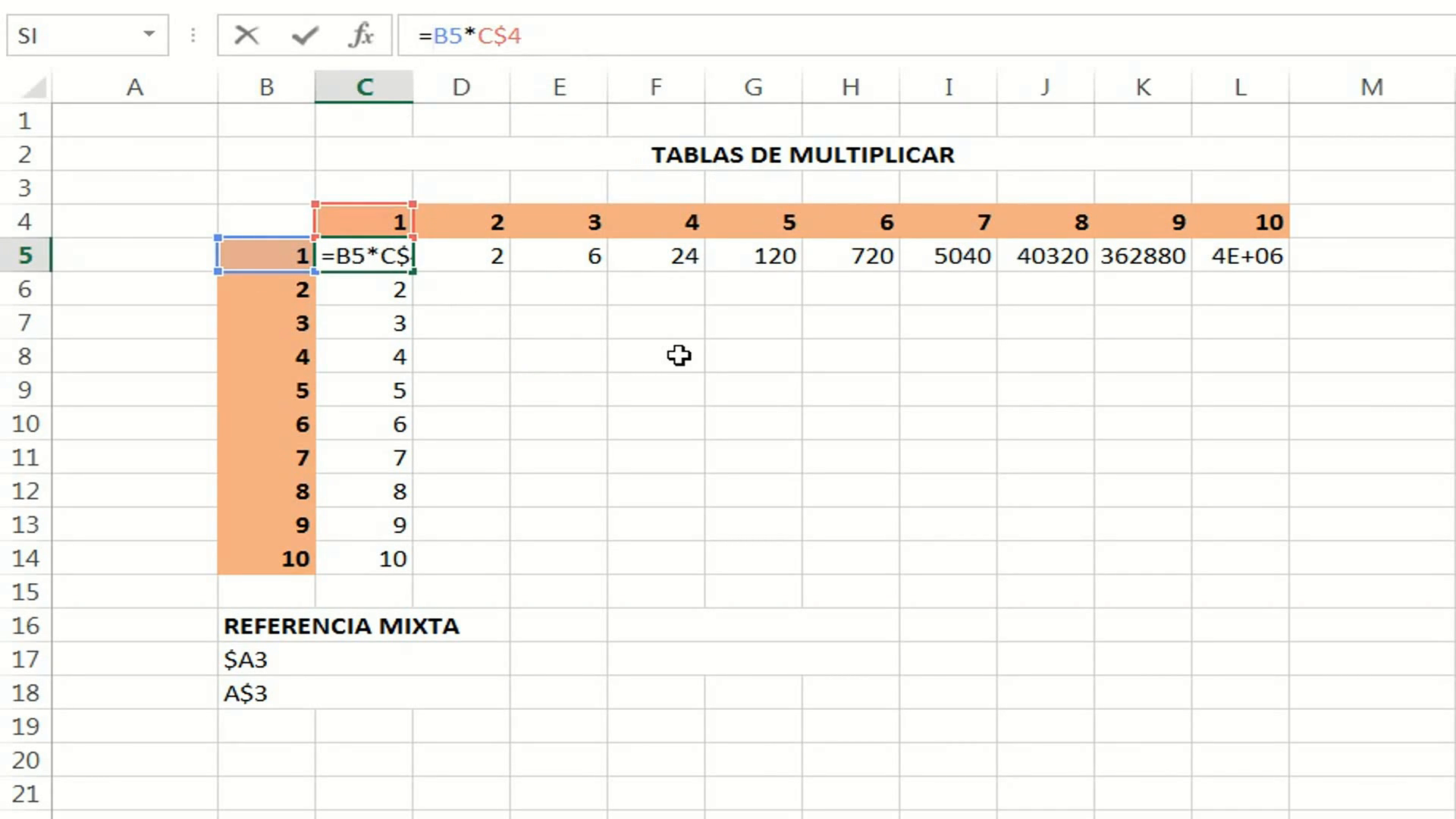
type("$")
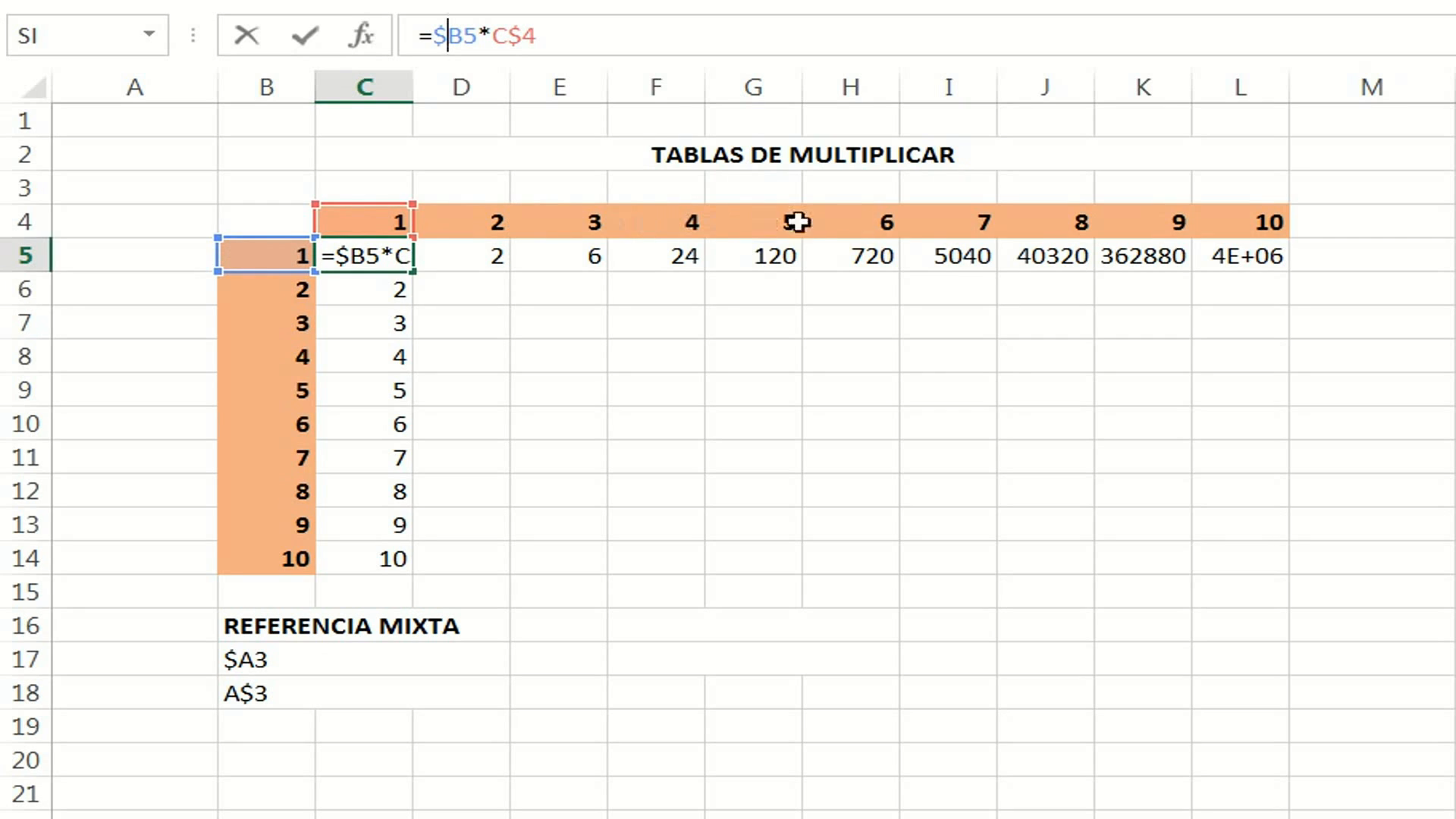
key("Return")
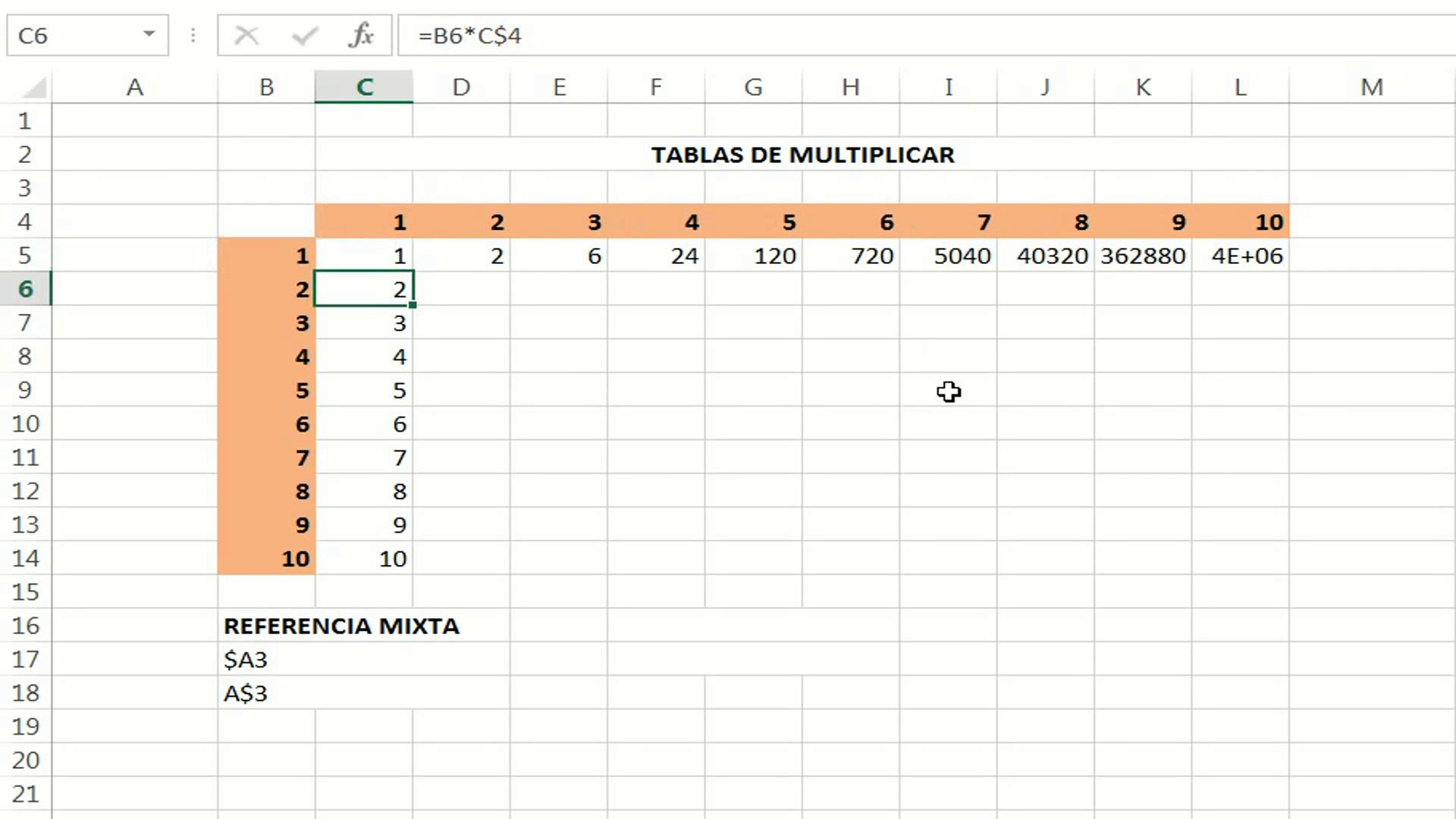
Fill the =$B5*C$4 formula from C5 across row 5 through L5.
left_click(413, 269)
left_click_drag(410, 271, 1265, 271)
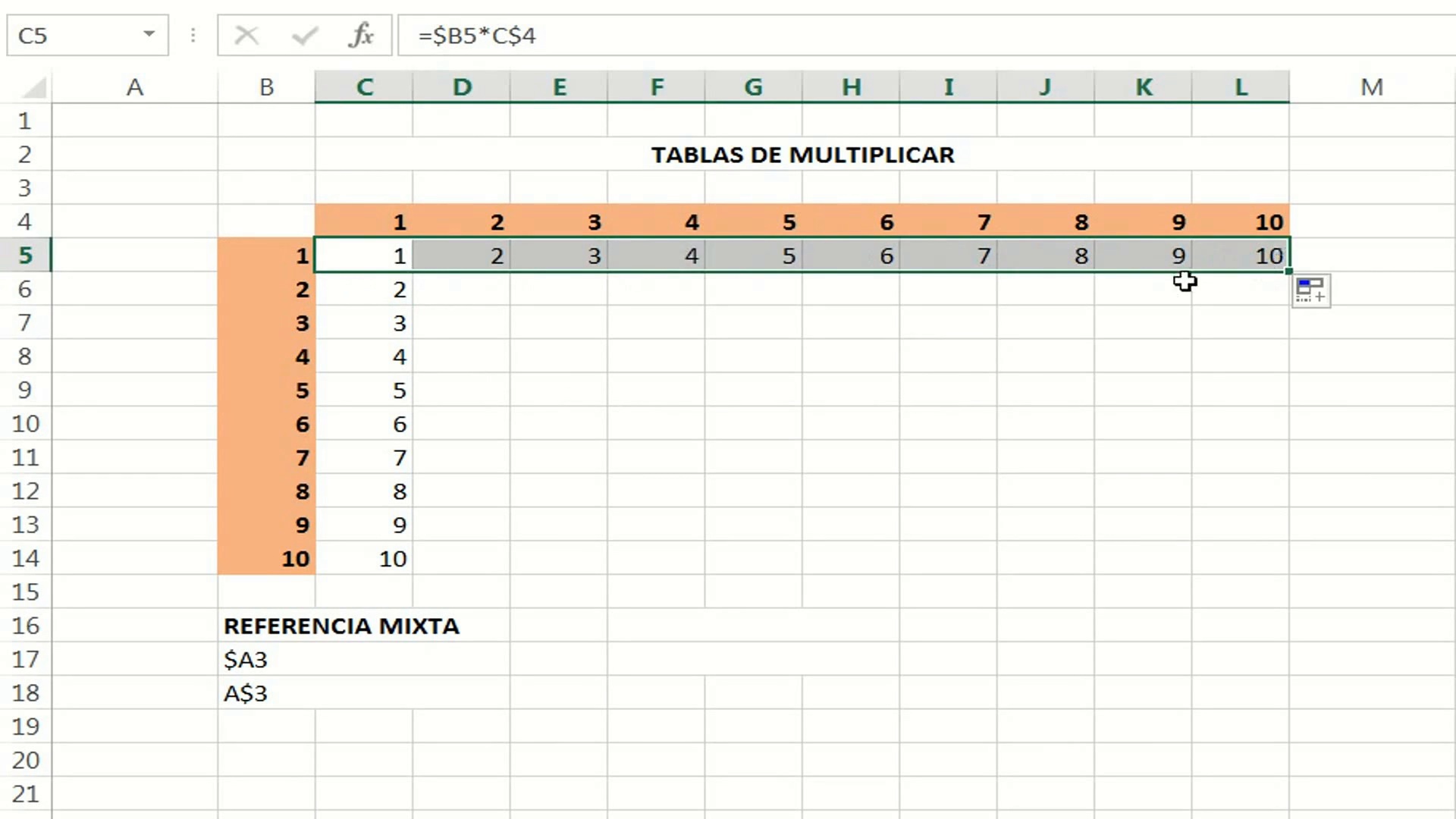
Check the formulas in C5 through L5 one by one to see which references stay locked and which shift.
left_click(379, 258)
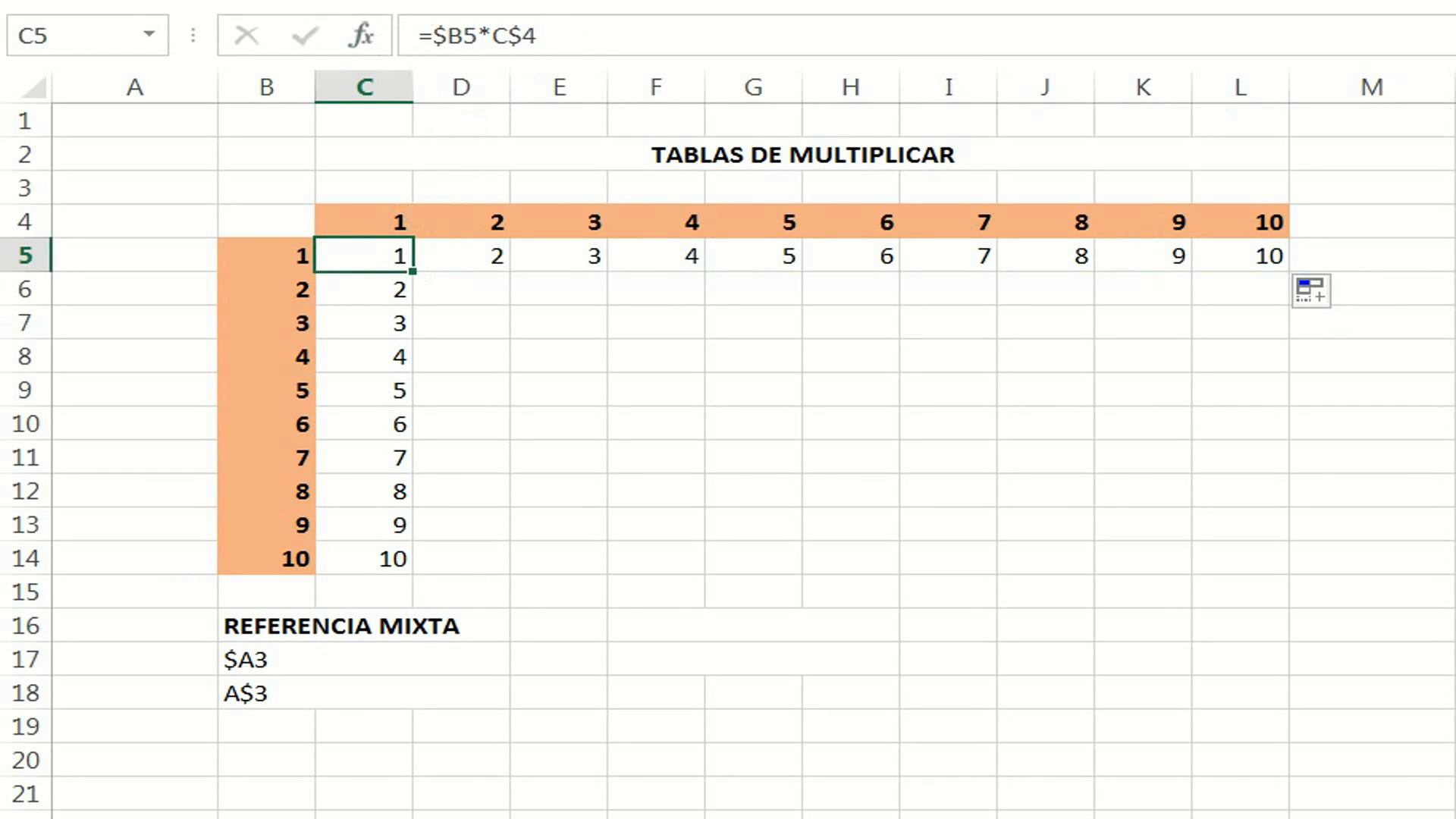
left_click(465, 257)
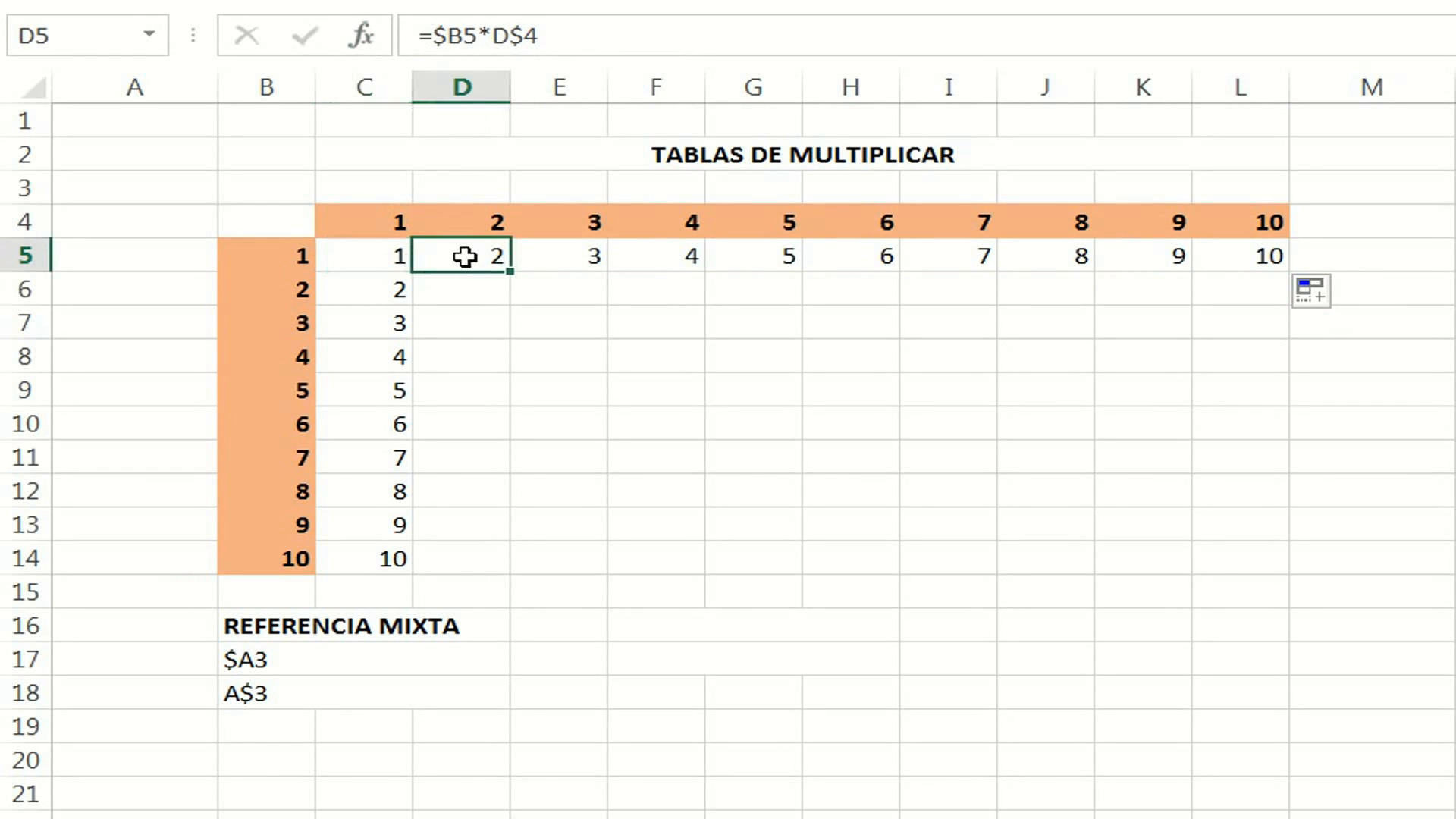
left_click(559, 259)
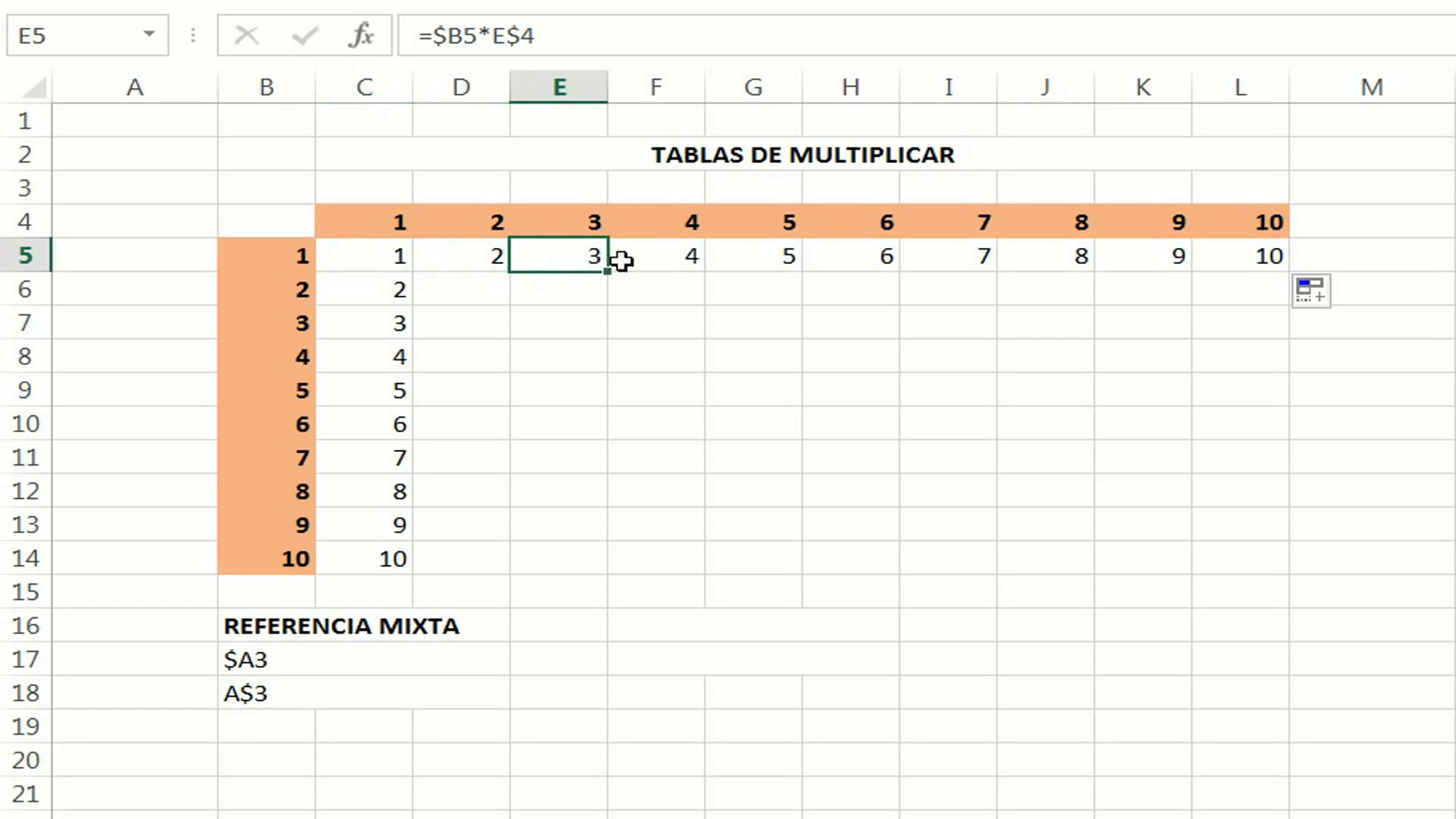
left_click(672, 257)
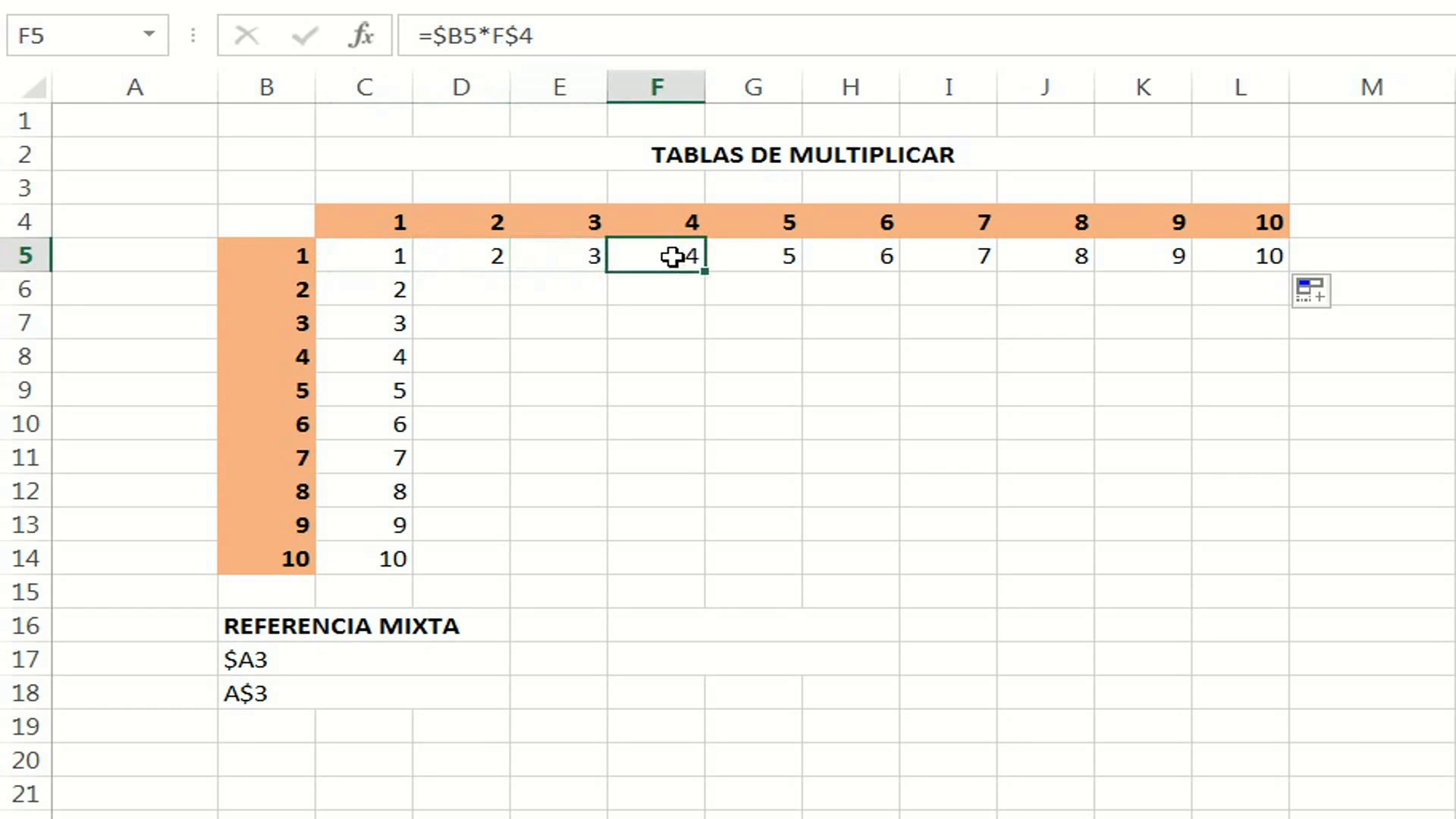
left_click(770, 260)
left_click(874, 263)
left_click(952, 264)
left_click(1039, 263)
left_click(1169, 258)
left_click(1237, 257)
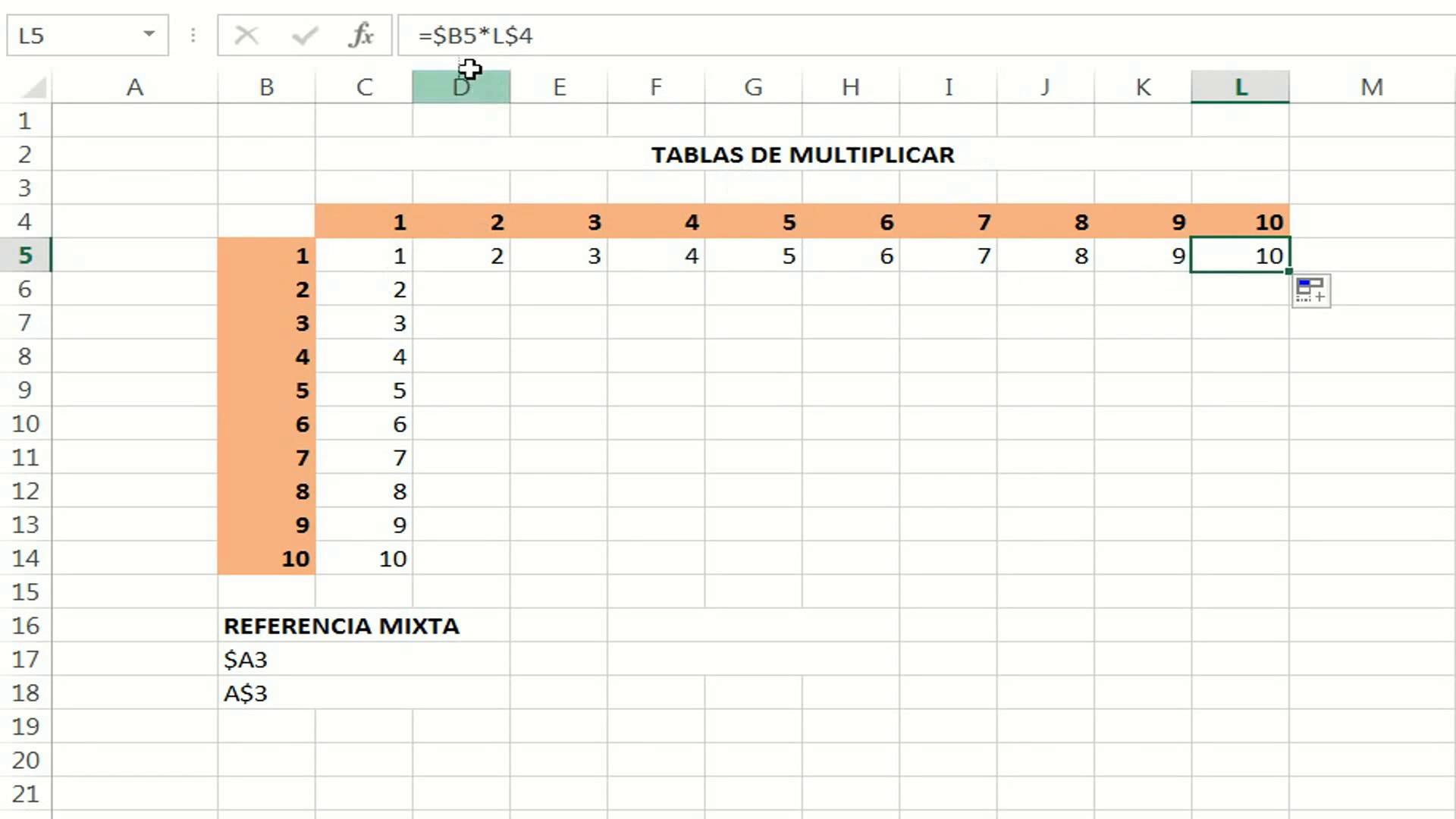
Fill the C5 formula over the whole multiplication grid C5:L14, leaving C5 selected.
left_click(375, 261)
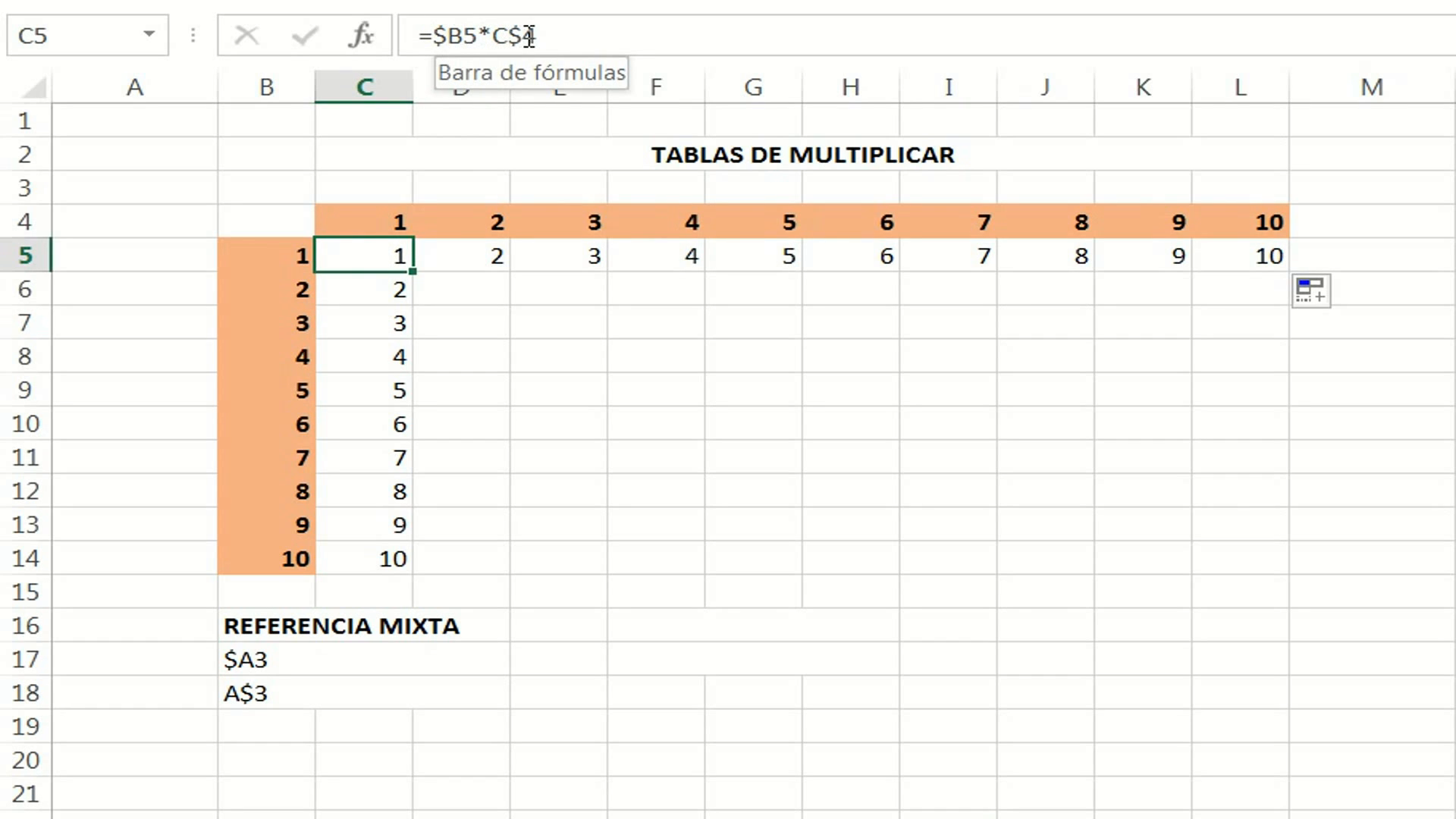
left_click_drag(413, 271, 1262, 565)
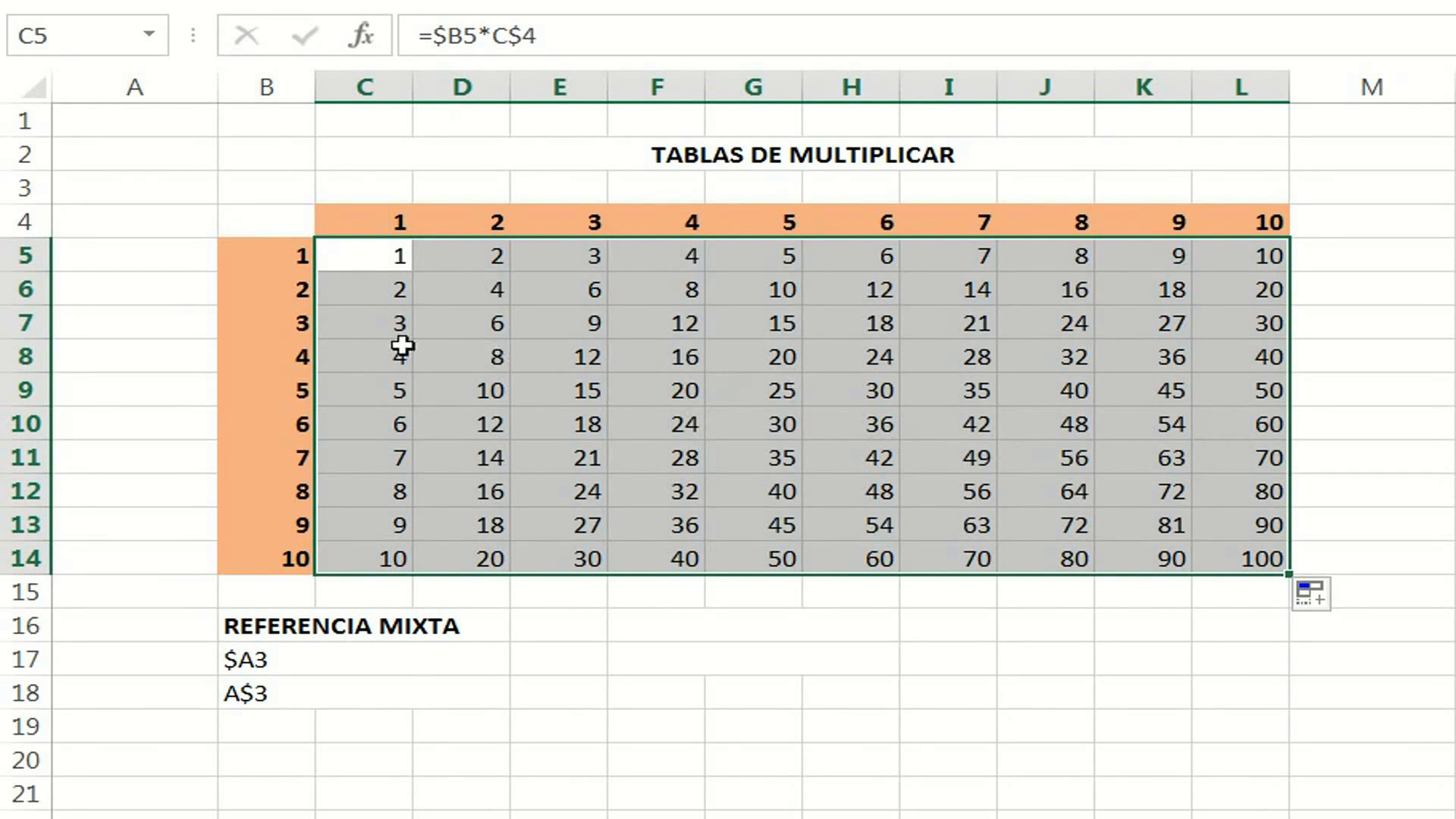
left_click(377, 249)
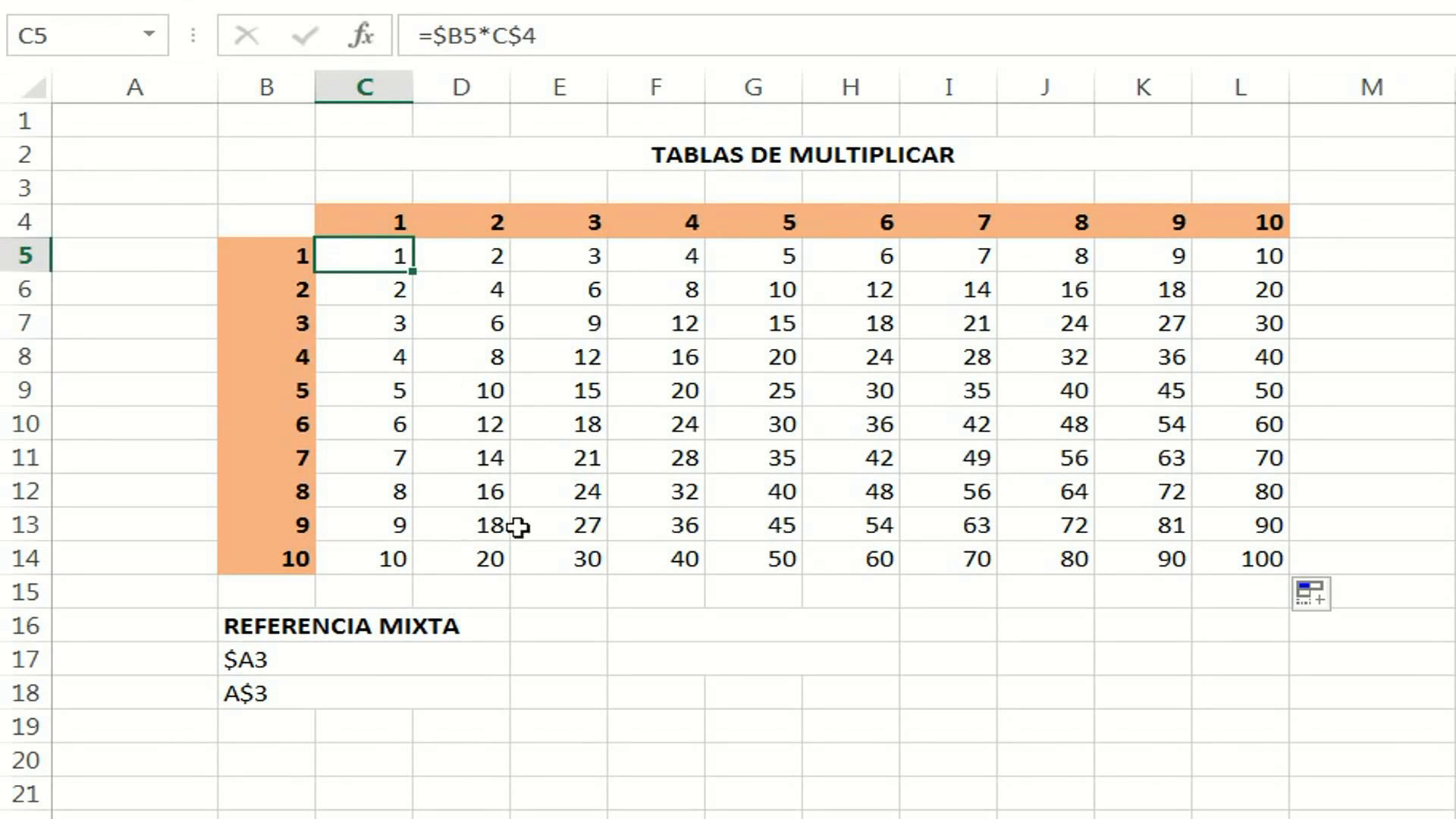